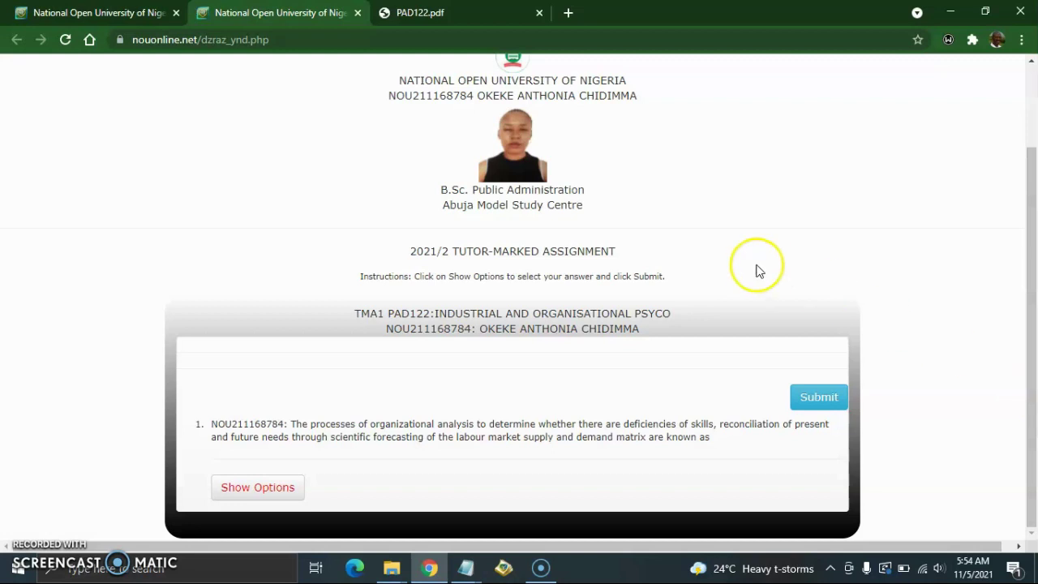
Open the National Open University of Nigeria site, nou.edu.ng, in a new browser tab
{"action": "left_click", "coordinate": [567, 13]}
{"action": "type", "text": "nou"}
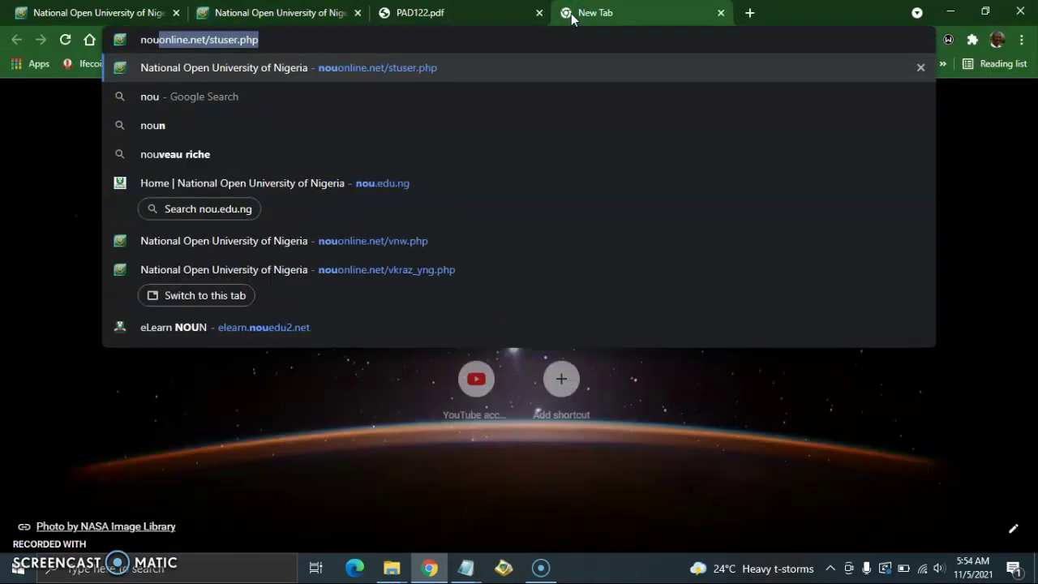
{"action": "type", "text": "."}
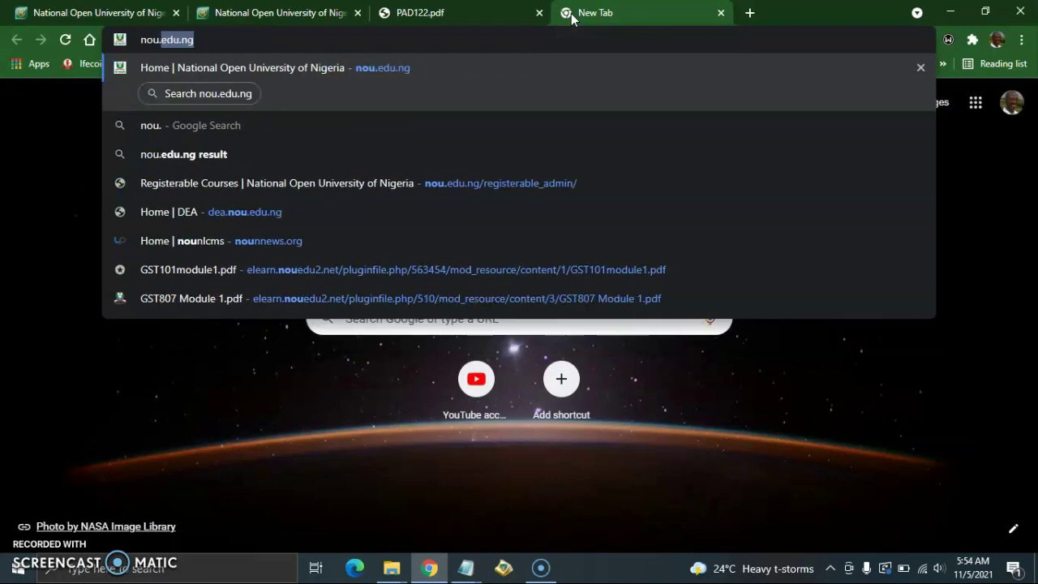
{"action": "key", "text": "Return"}
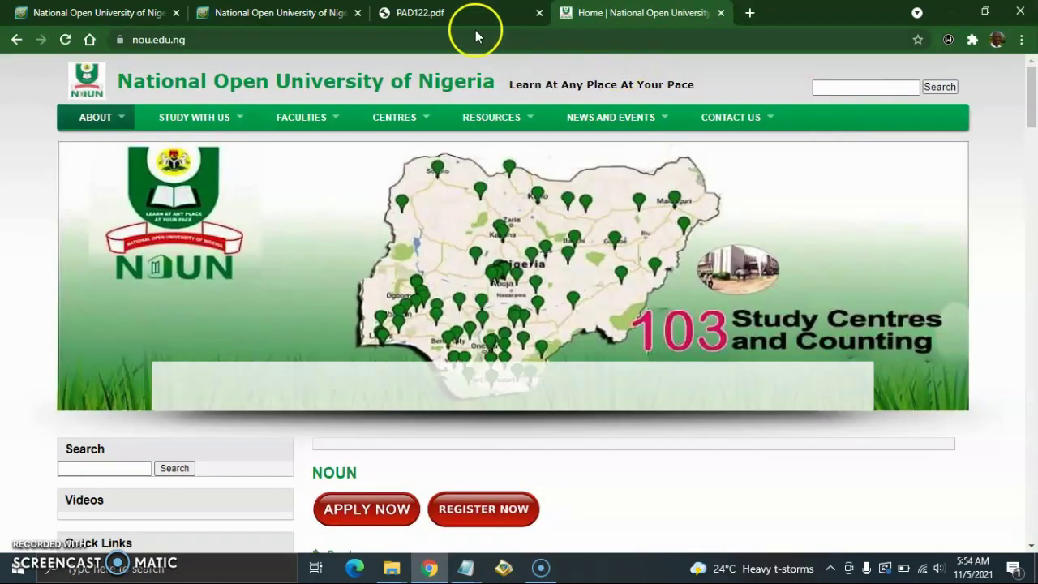
Search the university site for pad122 and open the PAD122 course material from the Industrial and Organisational Psychology result
{"action": "left_click", "coordinate": [900, 87]}
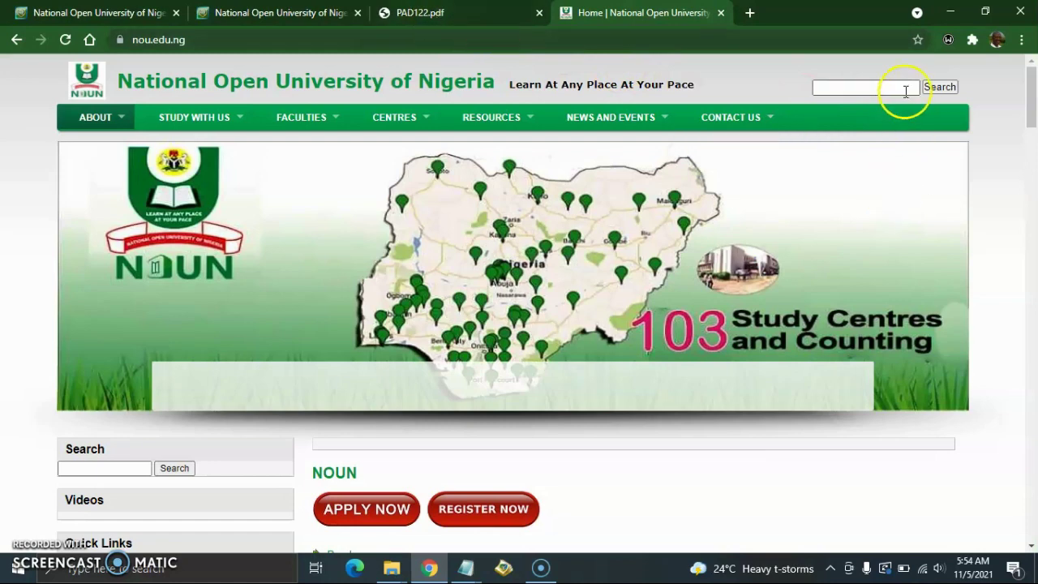
{"action": "type", "text": "pad"}
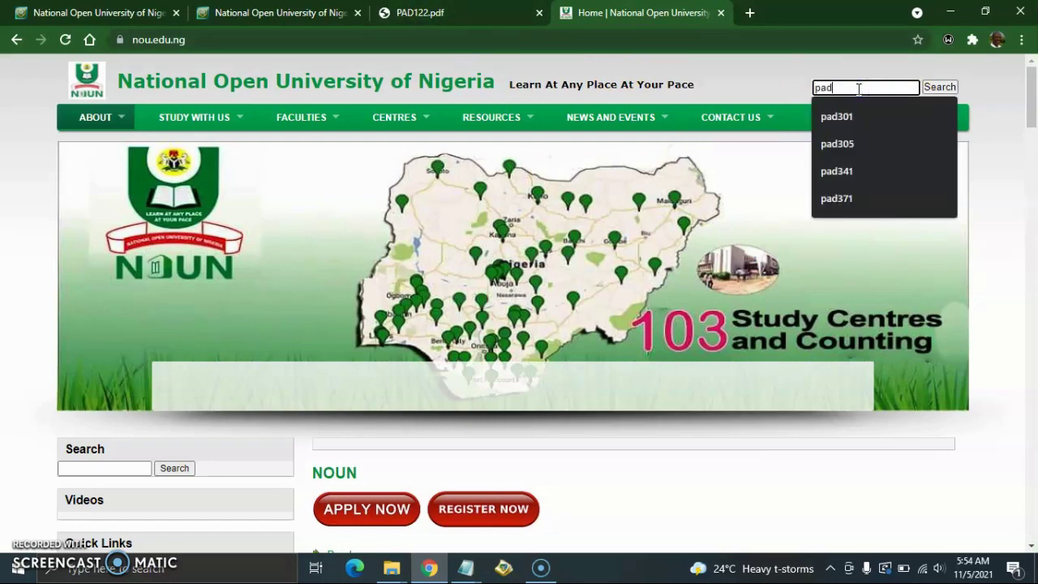
{"action": "type", "text": "12"}
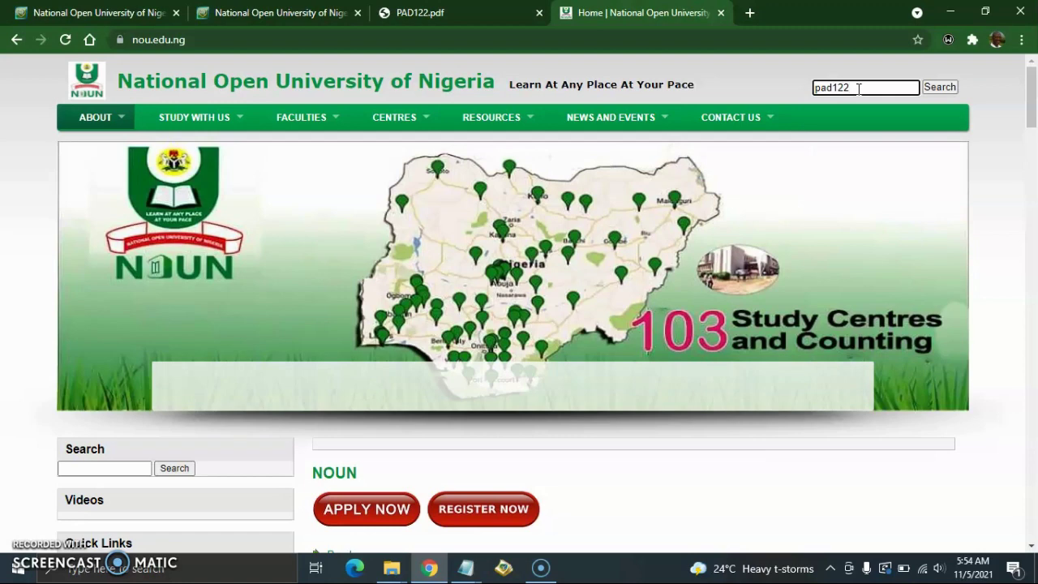
{"action": "type", "text": "2"}
{"action": "key", "text": "Return"}
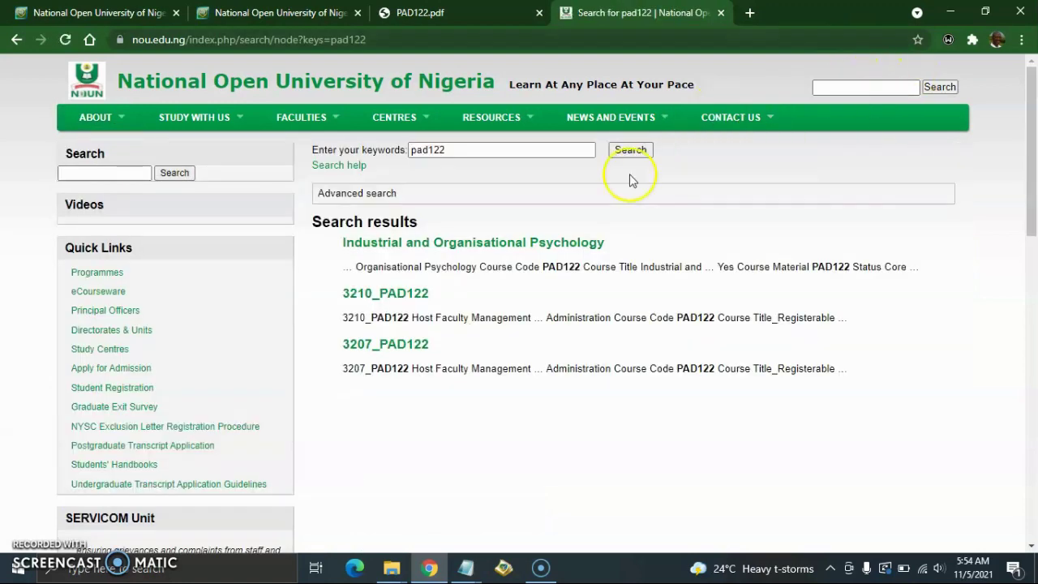
{"action": "left_click", "coordinate": [442, 241]}
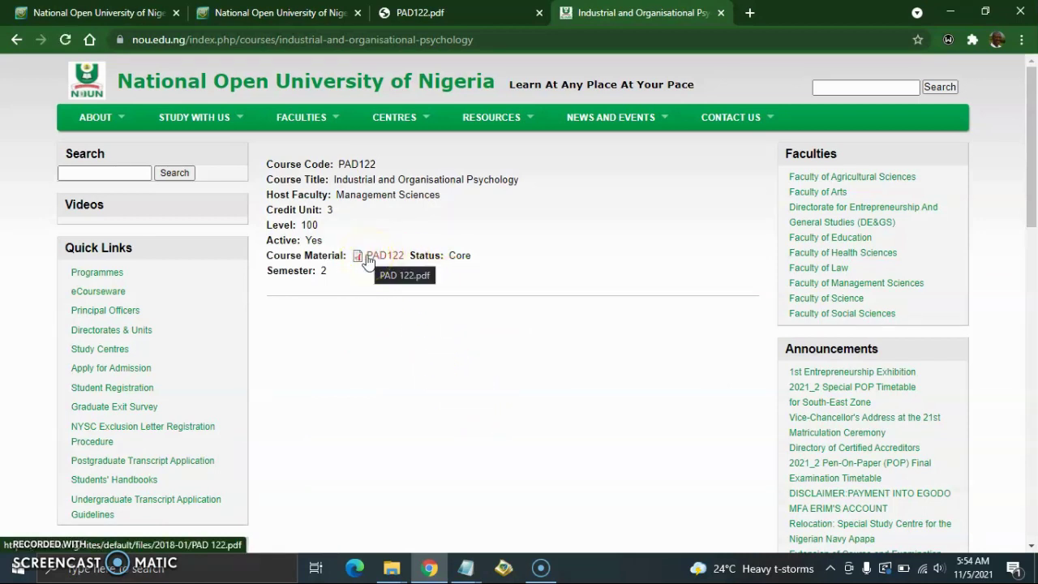
{"action": "left_click", "coordinate": [367, 256]}
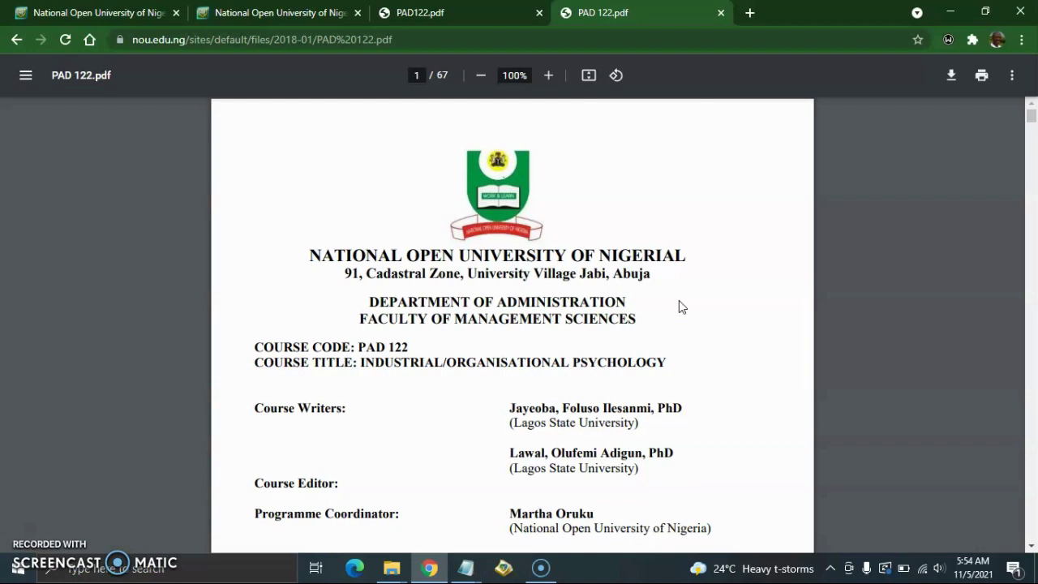
Return to the TMA1 PAD122 assignment page and show the answer options for question 1
{"action": "left_click", "coordinate": [311, 13]}
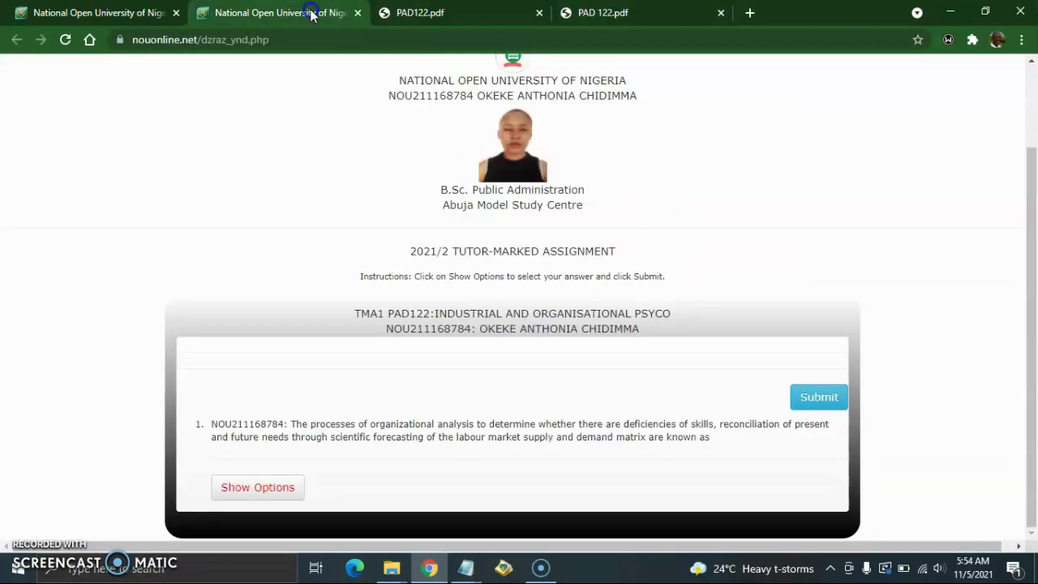
{"action": "left_click", "coordinate": [374, 410]}
{"action": "left_click", "coordinate": [289, 489]}
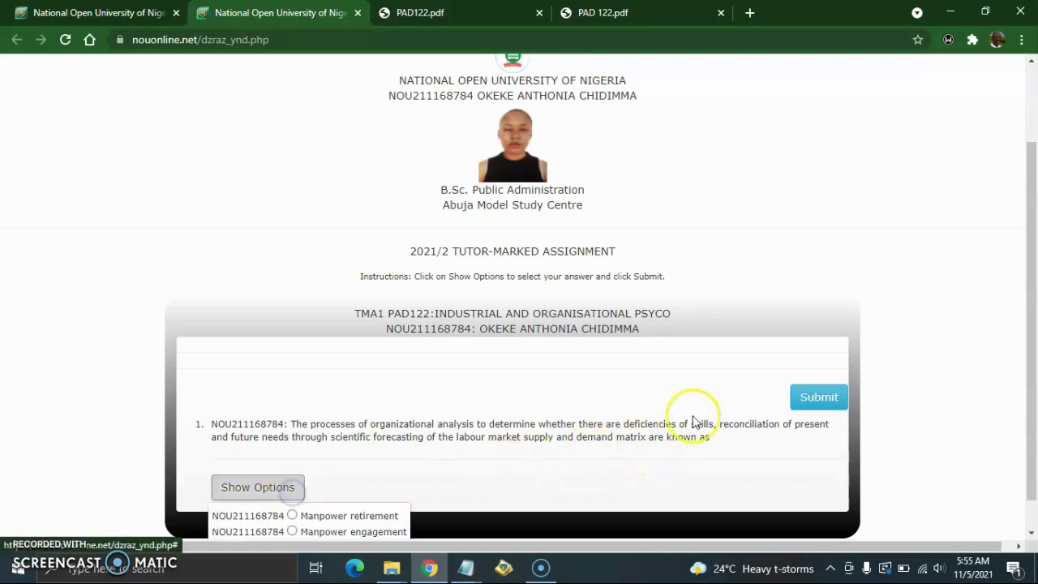
{"action": "scroll", "coordinate": [1028, 254], "scroll_direction": "down", "scroll_amount": 1}
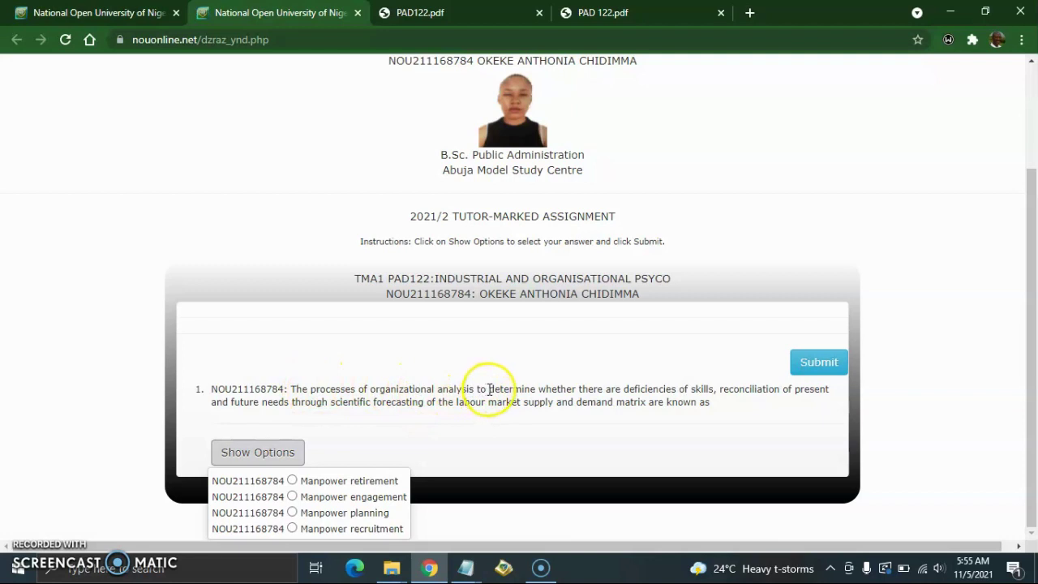
Copy the phrase "determine whether there are deficiencies of skills" from the text of question 1
{"action": "left_click_drag", "start_coordinate": [476, 390], "coordinate": [211, 389]}
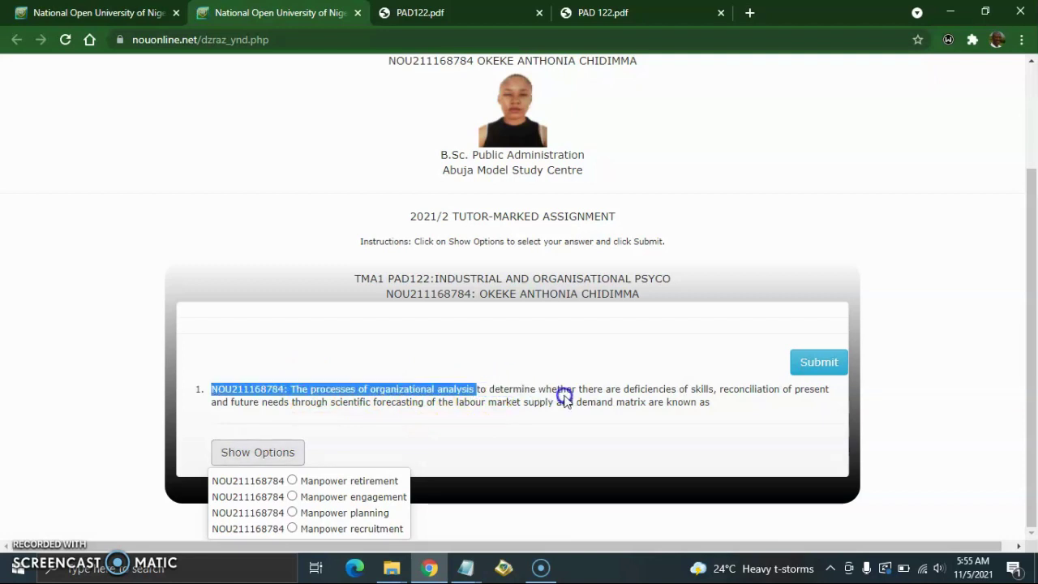
{"action": "left_click_drag", "start_coordinate": [564, 398], "coordinate": [714, 389]}
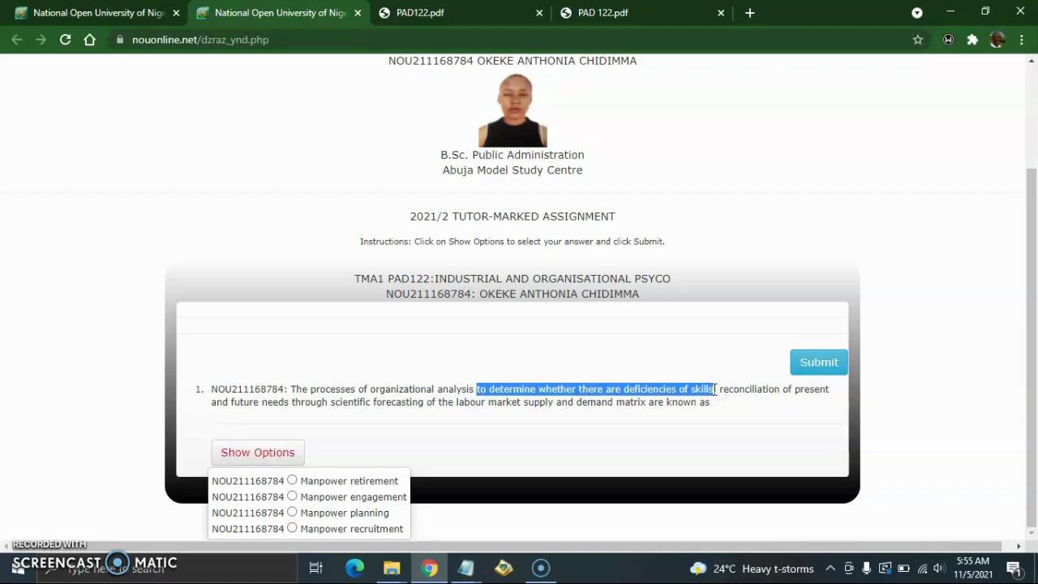
{"action": "right_click", "coordinate": [715, 391]}
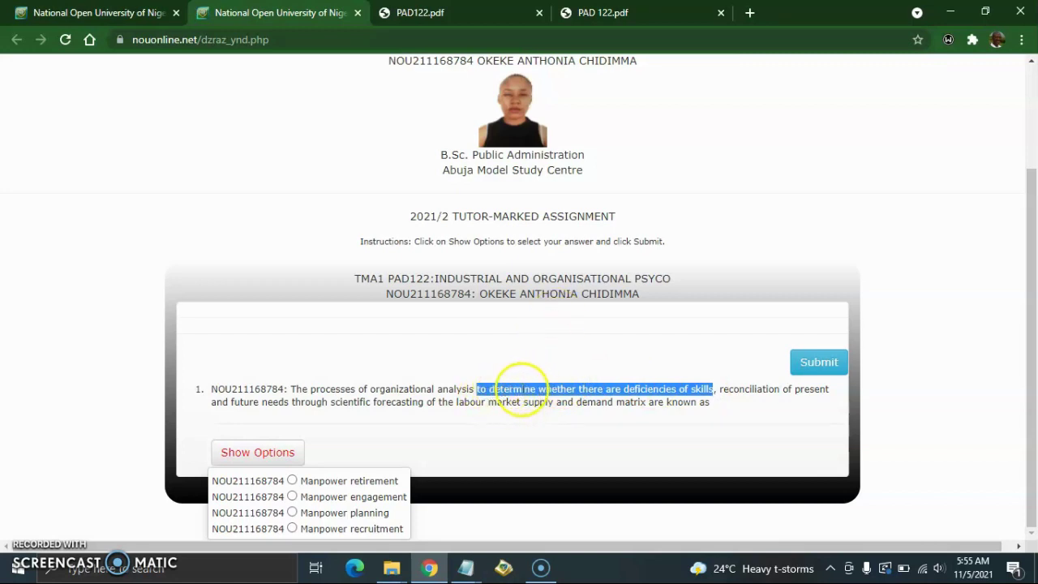
{"action": "left_click", "coordinate": [624, 387]}
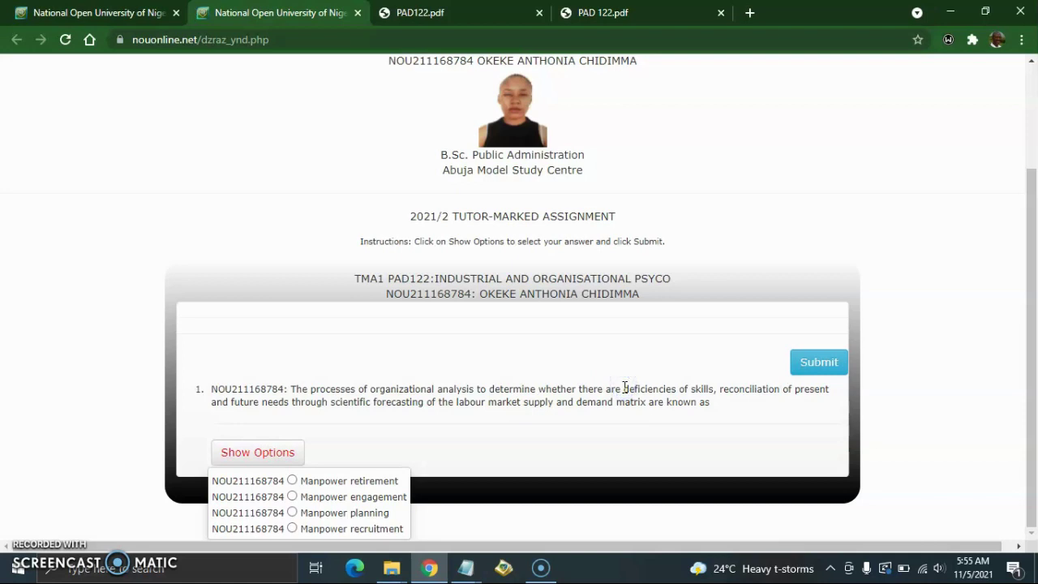
{"action": "left_click", "coordinate": [582, 387]}
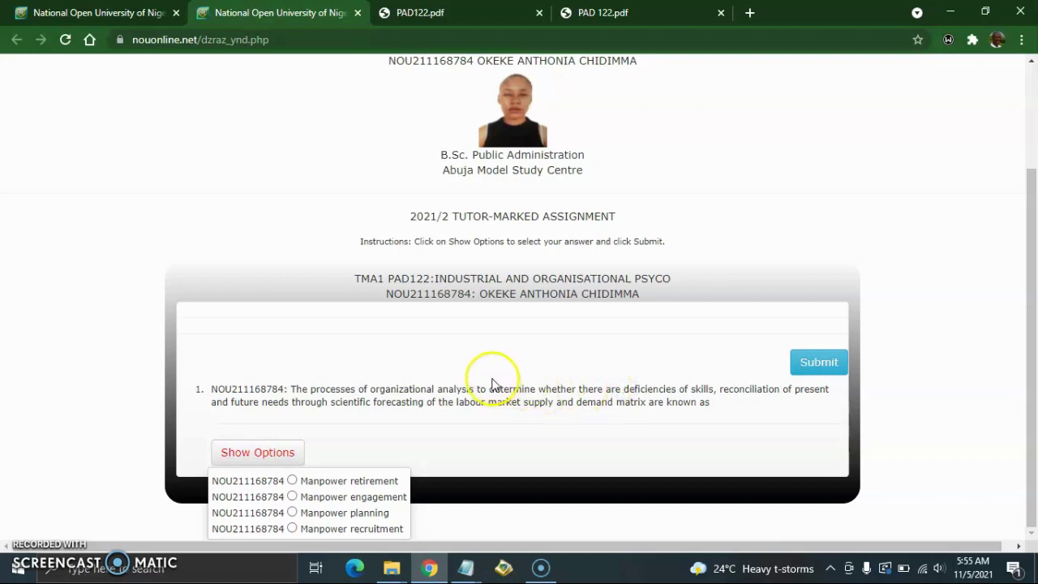
{"action": "left_click_drag", "start_coordinate": [489, 389], "coordinate": [713, 389]}
{"action": "key", "text": "ctrl+c"}
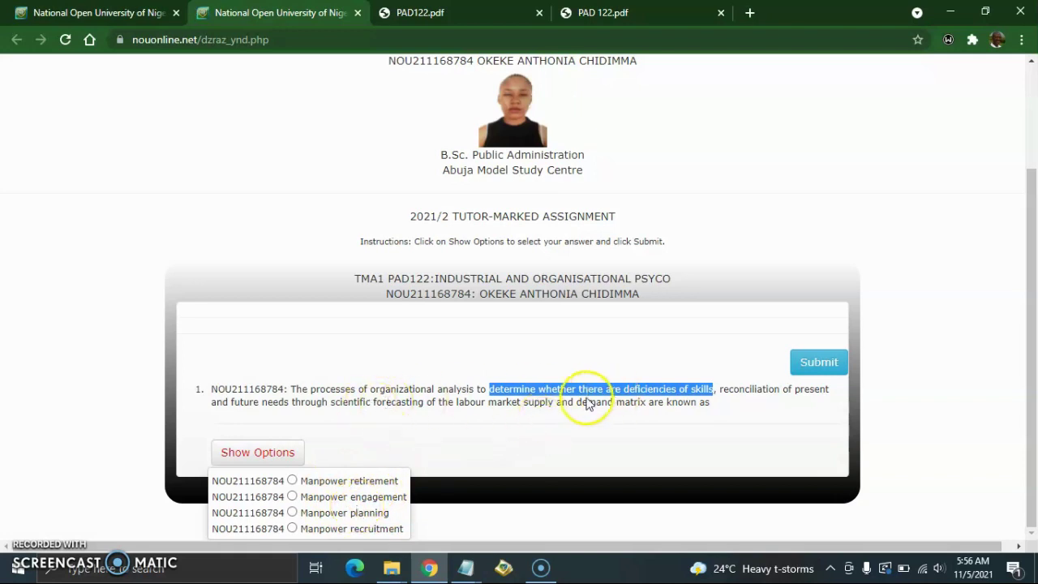
Search the downloaded PAD122.pdf for the copied phrase, replacing the previous search text
{"action": "left_click", "coordinate": [475, 16]}
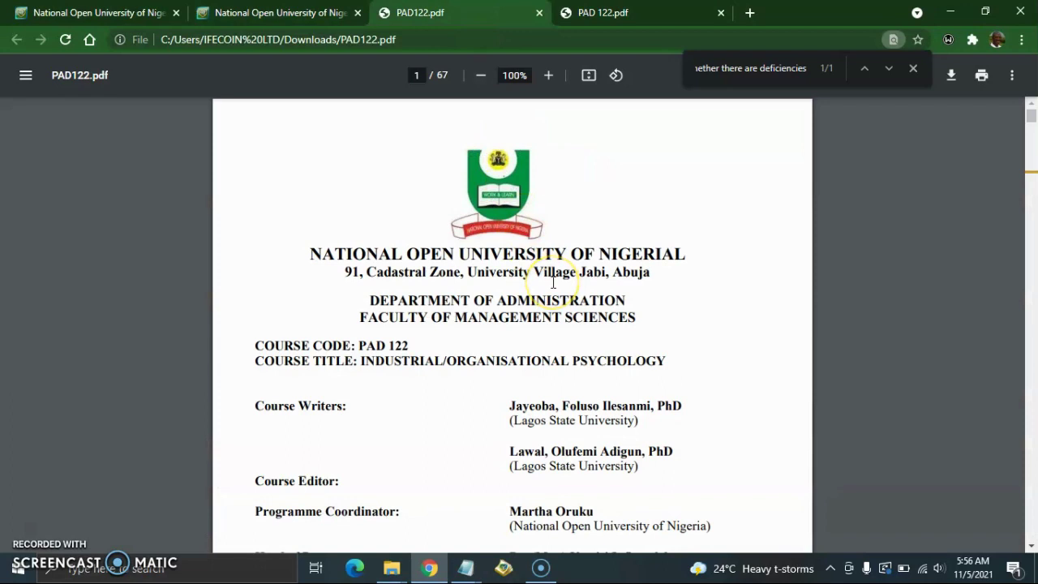
{"action": "key", "text": "ctrl+f"}
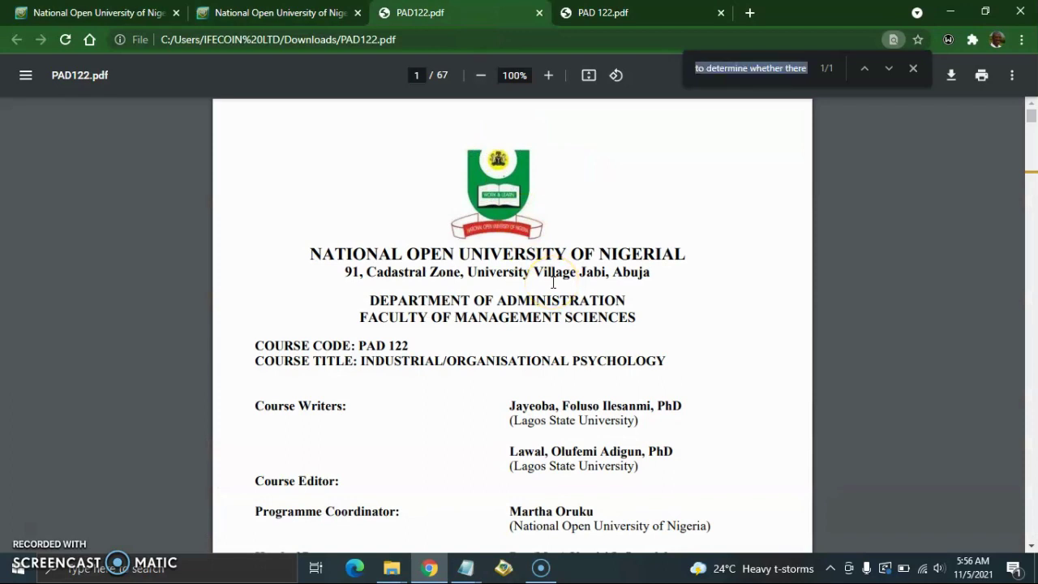
{"action": "key", "text": "BackSpace"}
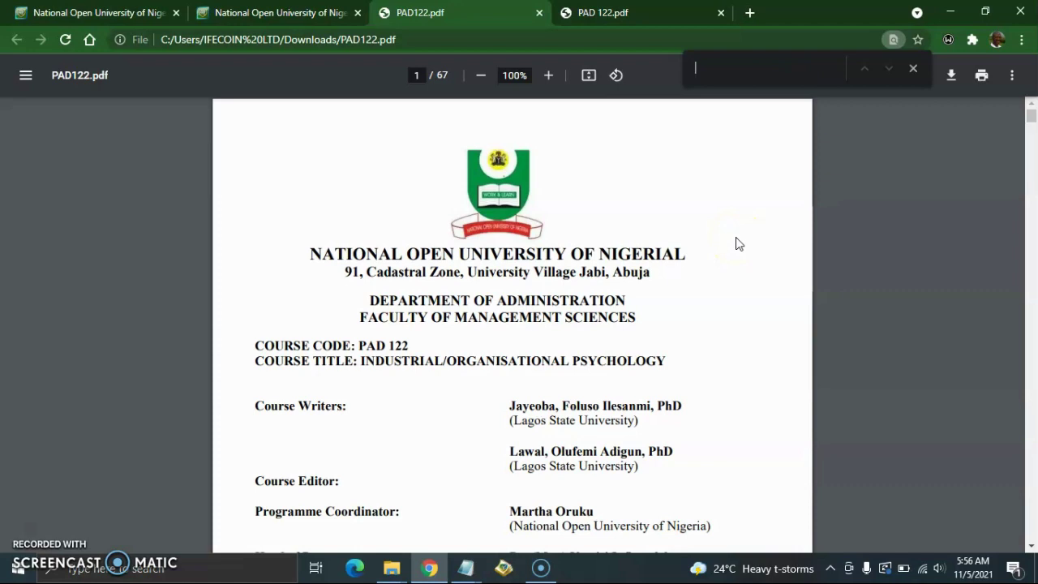
{"action": "key", "text": "ctrl+v"}
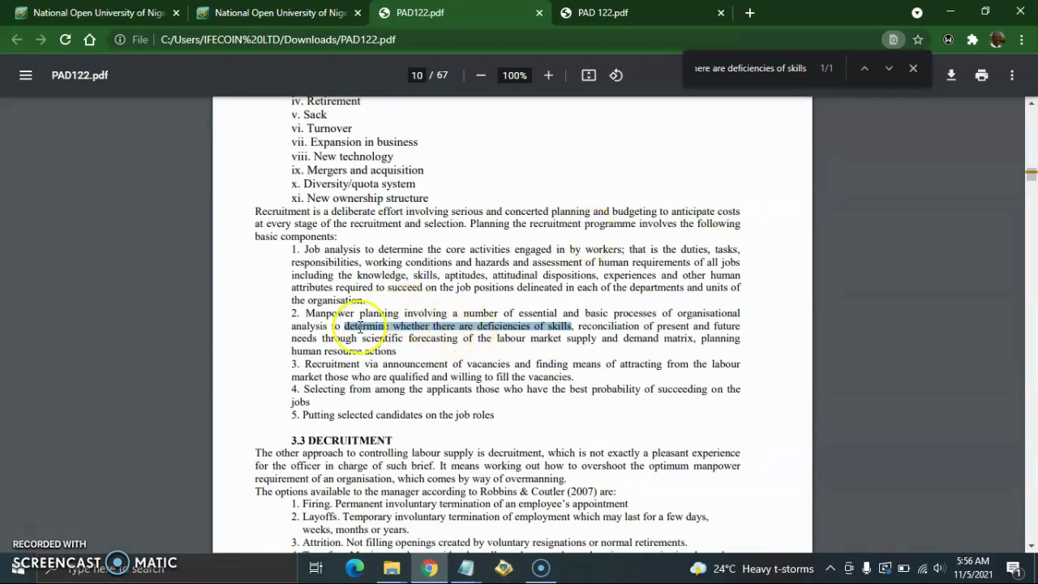
Highlight the second recruitment component and its term "Manpower planning" for reading, and rerun the phrase search
{"action": "left_click", "coordinate": [304, 313]}
{"action": "left_click_drag", "start_coordinate": [304, 313], "coordinate": [754, 336]}
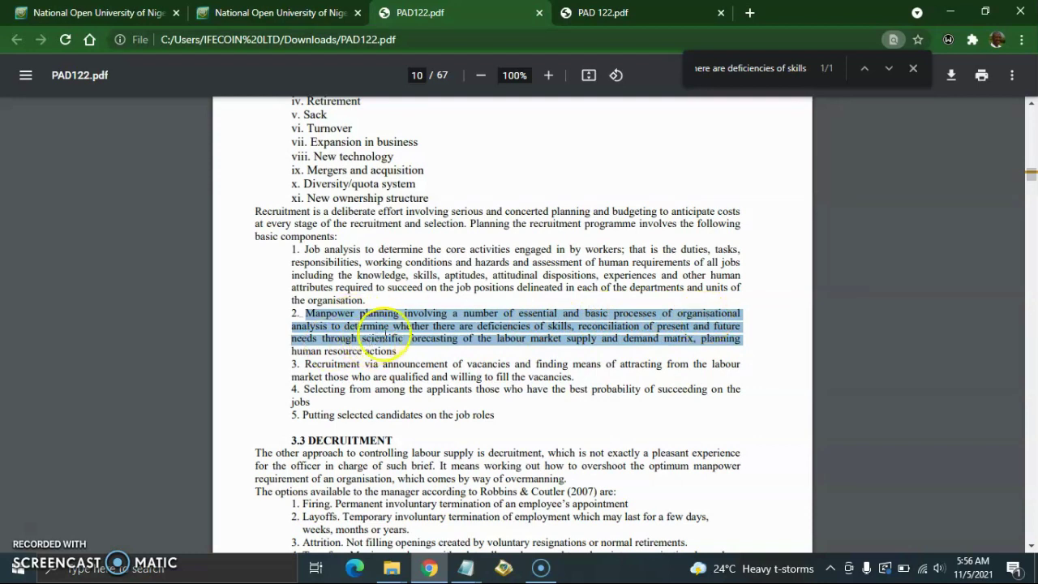
{"action": "left_click", "coordinate": [393, 319]}
{"action": "left_click_drag", "start_coordinate": [405, 313], "coordinate": [531, 365]}
{"action": "left_click_drag", "start_coordinate": [397, 316], "coordinate": [304, 315]}
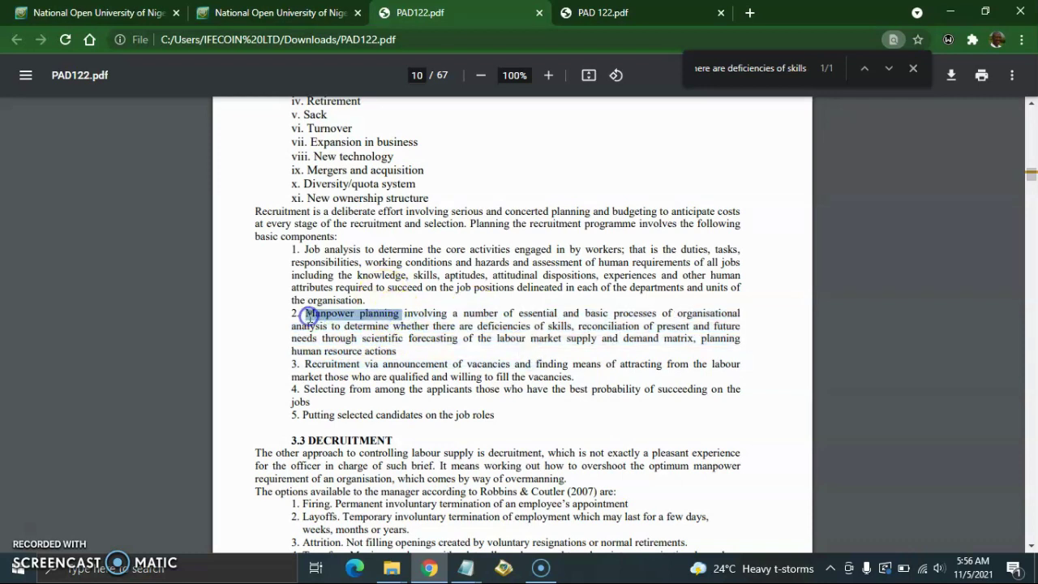
{"action": "left_click", "coordinate": [852, 79]}
{"action": "key", "text": "Return"}
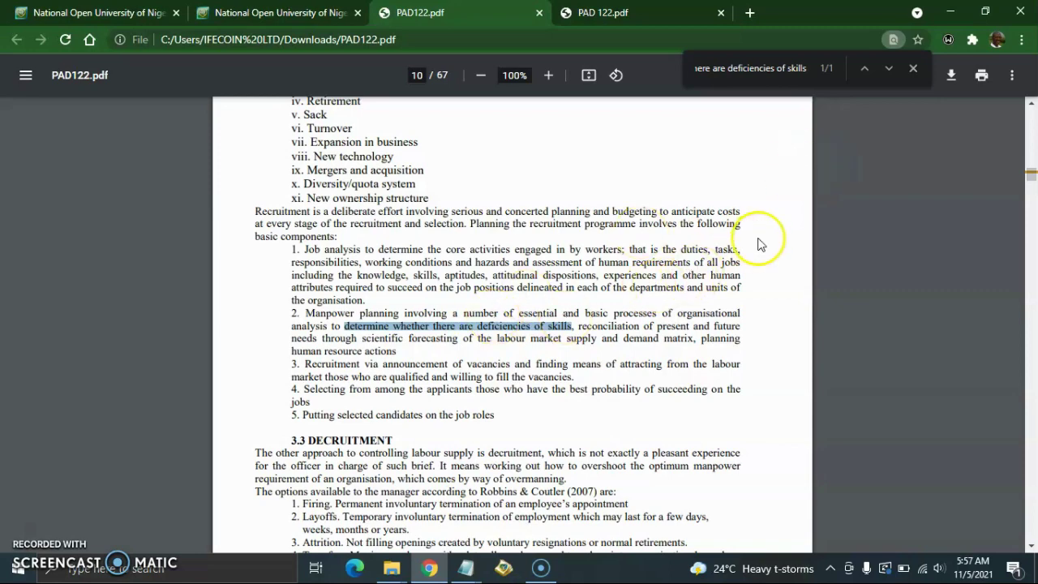
Enlarge PAD122.pdf to 175% and bring the whole manpower planning passage into view
{"action": "left_click", "coordinate": [548, 75]}
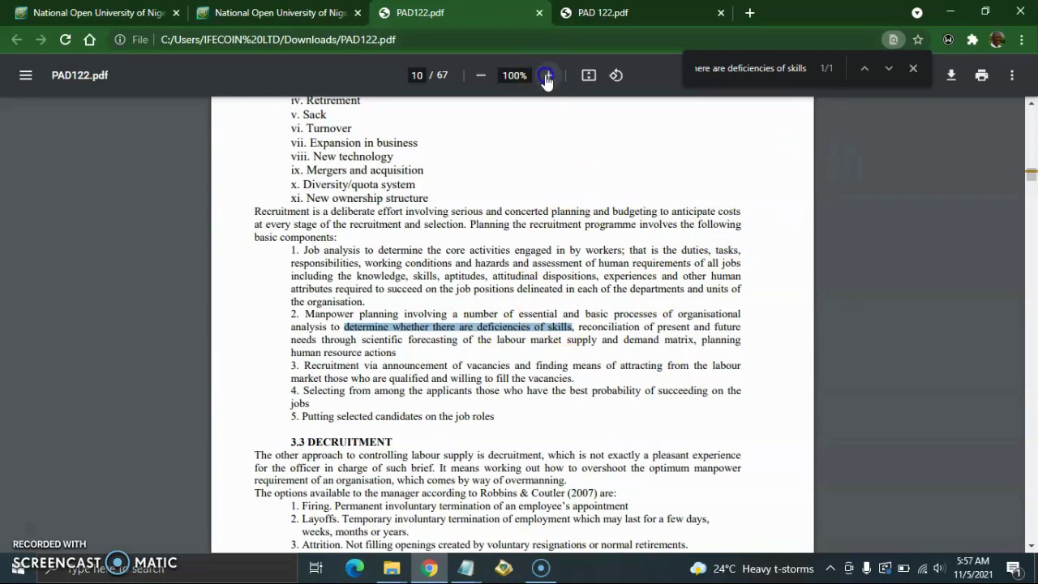
{"action": "left_click", "coordinate": [547, 75]}
{"action": "left_click", "coordinate": [547, 75]}
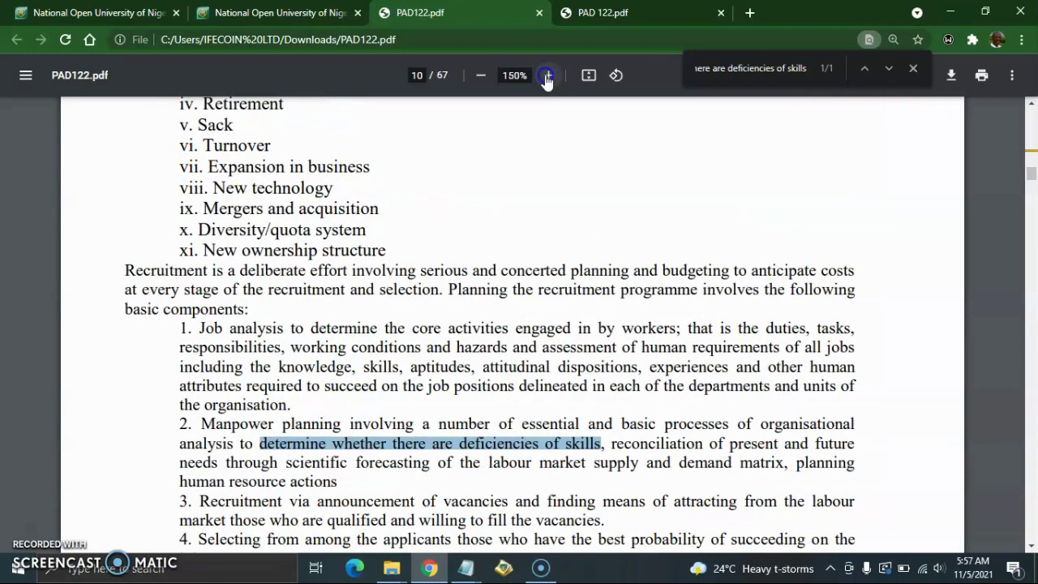
{"action": "left_click", "coordinate": [547, 75]}
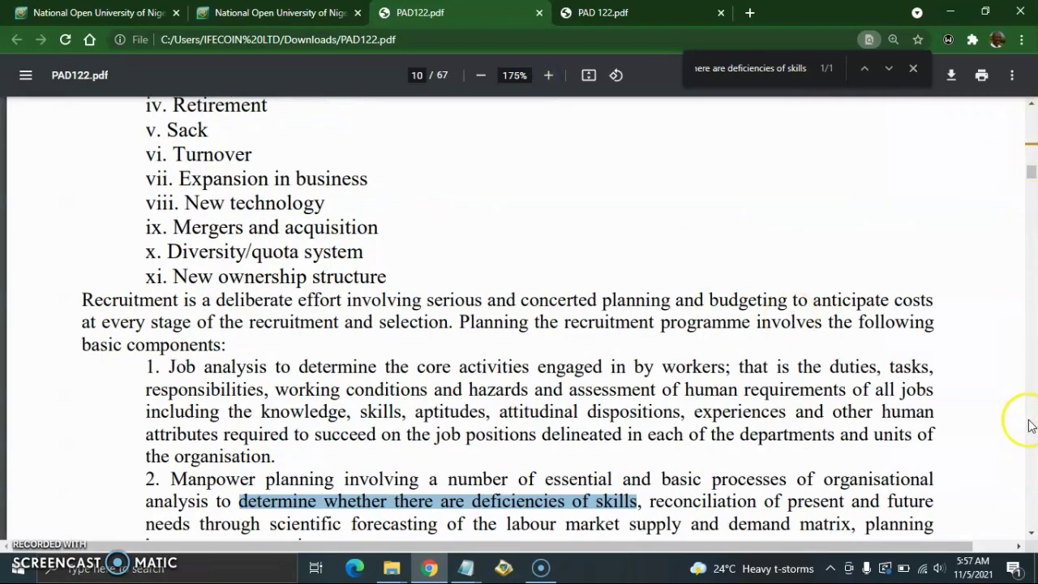
{"action": "left_click", "coordinate": [1030, 535]}
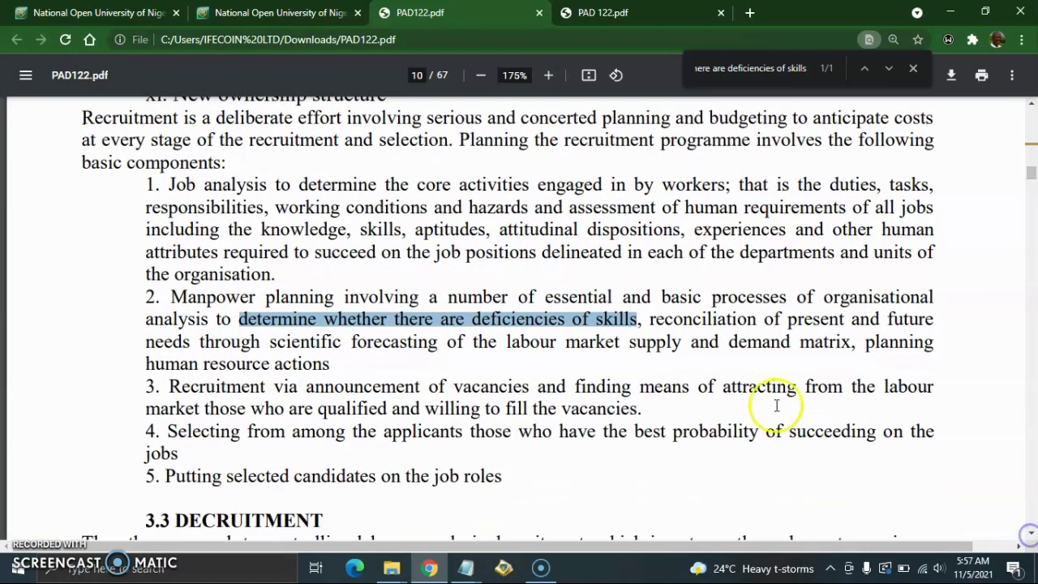
Find "determine whether there are deficiencies of skills" in the online PAD 122.pdf, enlarge it to 175%, and jump from page 1 to the match
{"action": "left_click", "coordinate": [608, 12]}
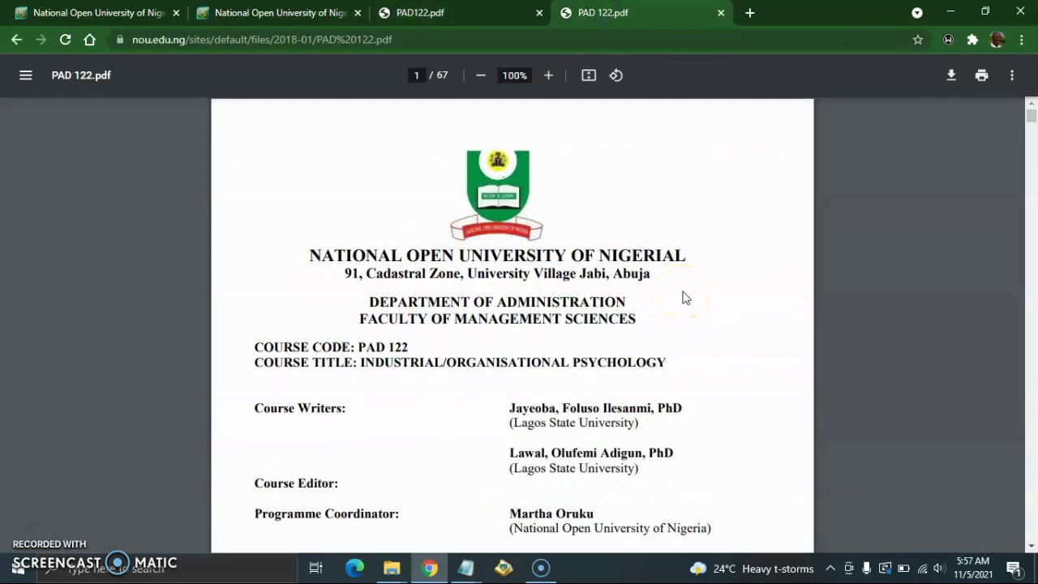
{"action": "key", "text": "ctrl+f"}
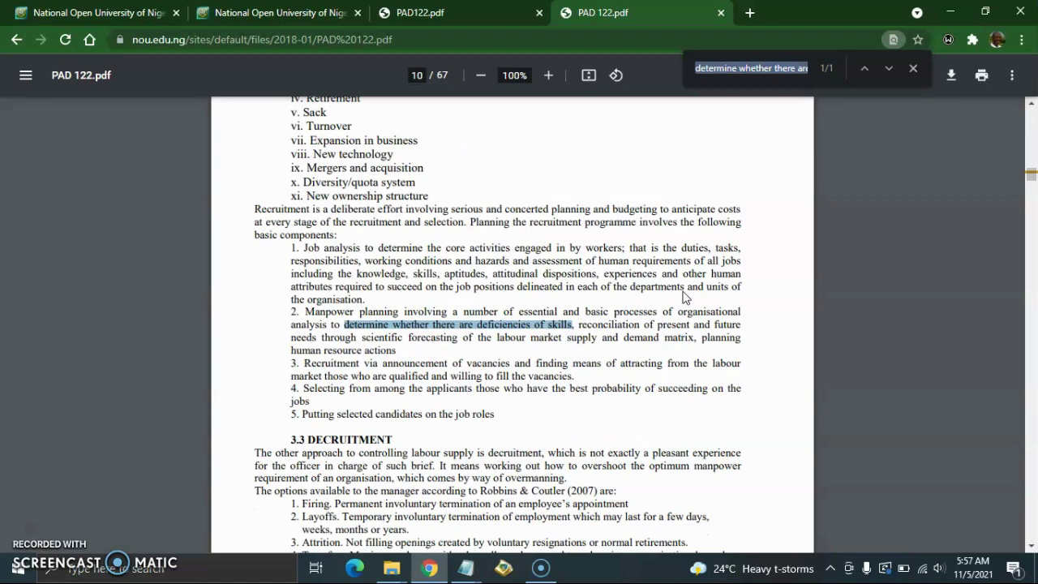
{"action": "left_click", "coordinate": [549, 75]}
{"action": "left_click", "coordinate": [549, 75]}
{"action": "left_click", "coordinate": [549, 76]}
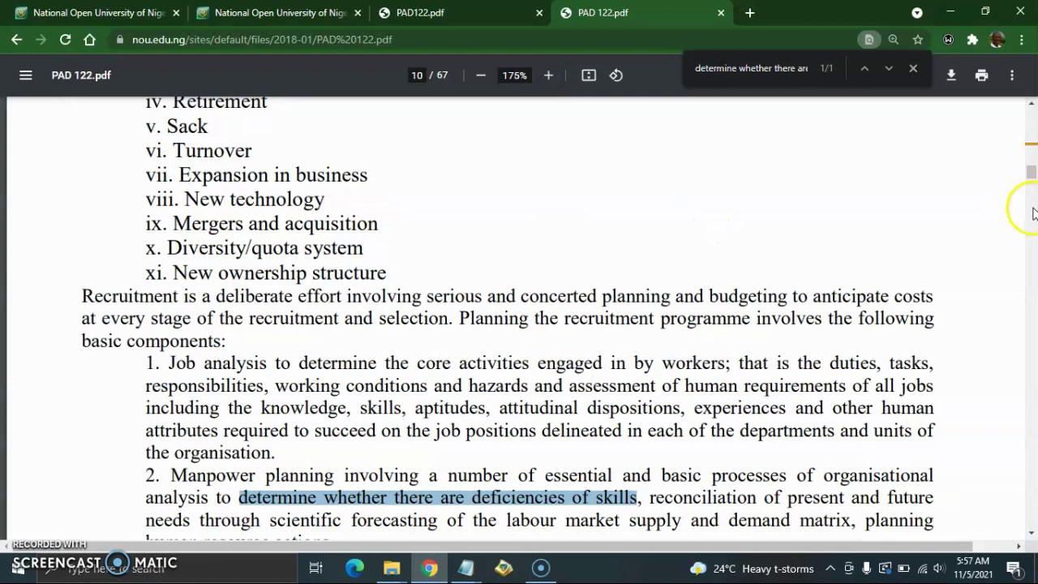
{"action": "scroll", "coordinate": [1029, 499], "scroll_direction": "down", "scroll_amount": 3}
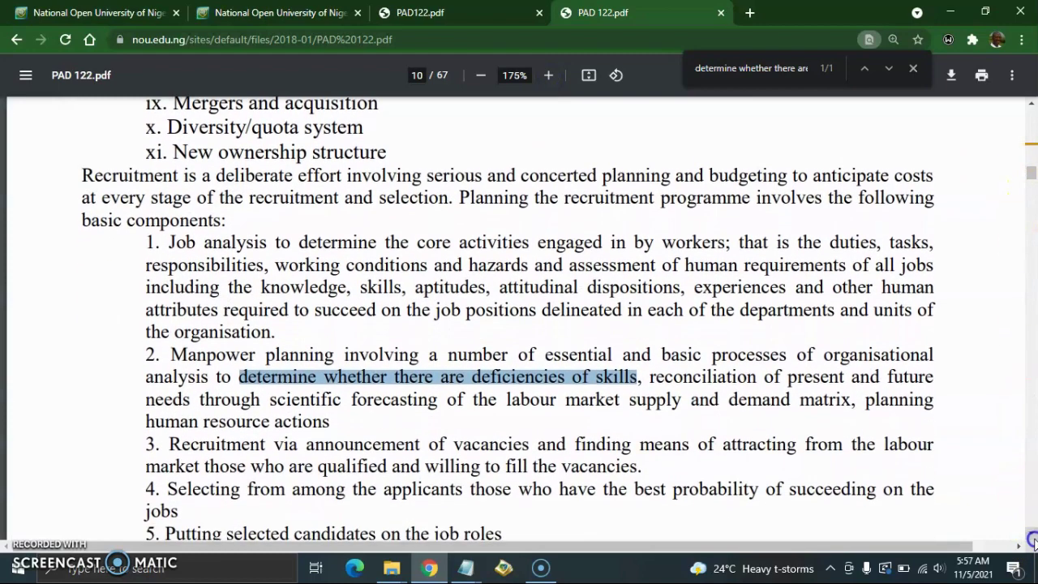
{"action": "left_click_drag", "start_coordinate": [1030, 172], "coordinate": [1030, 109]}
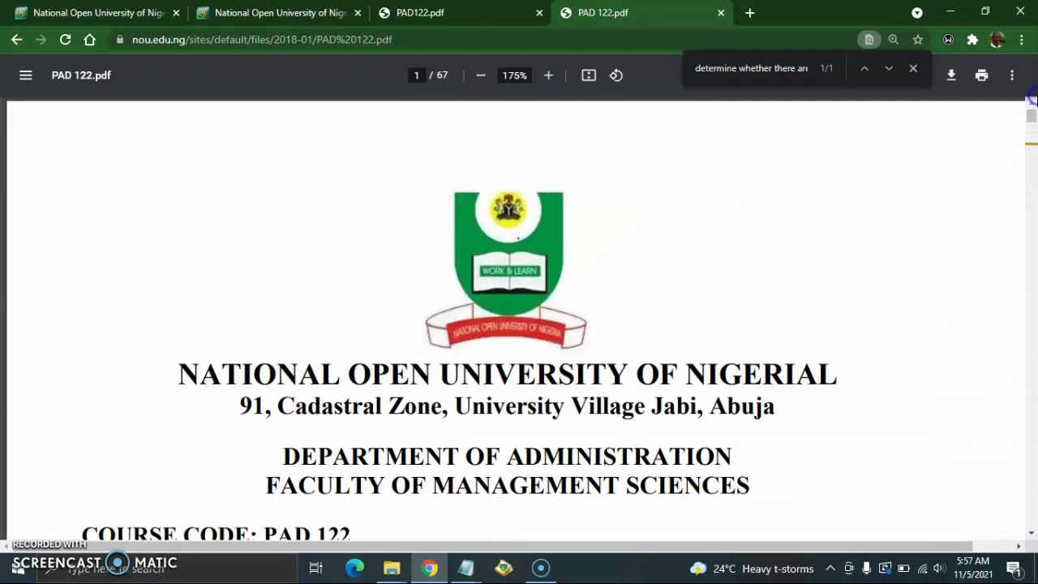
{"action": "left_click", "coordinate": [890, 68]}
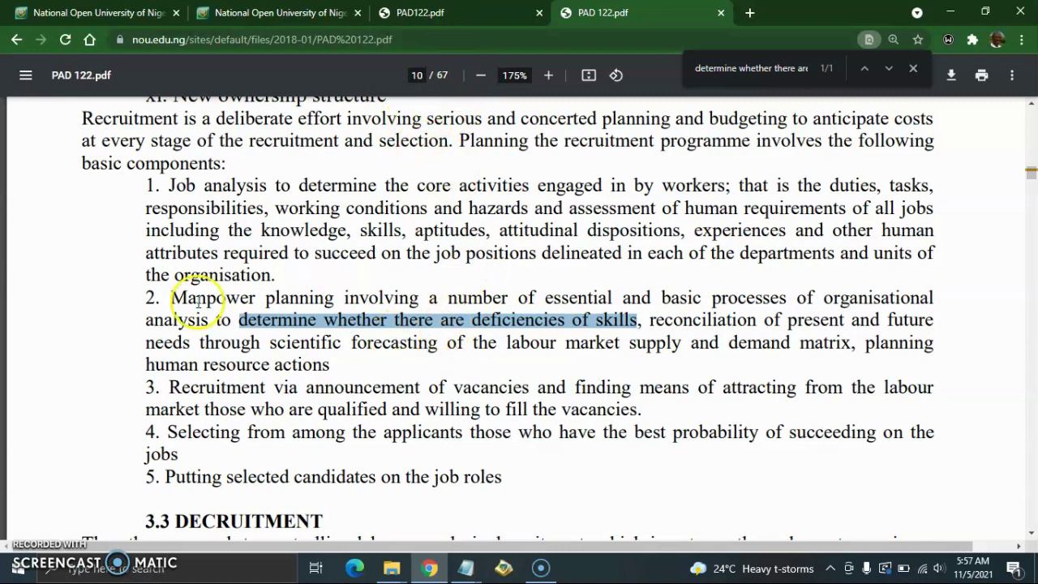
Return to the TMA1 PAD122 assignment and try to submit "Manpower planning" as the answer to question 1
{"action": "left_click", "coordinate": [328, 13]}
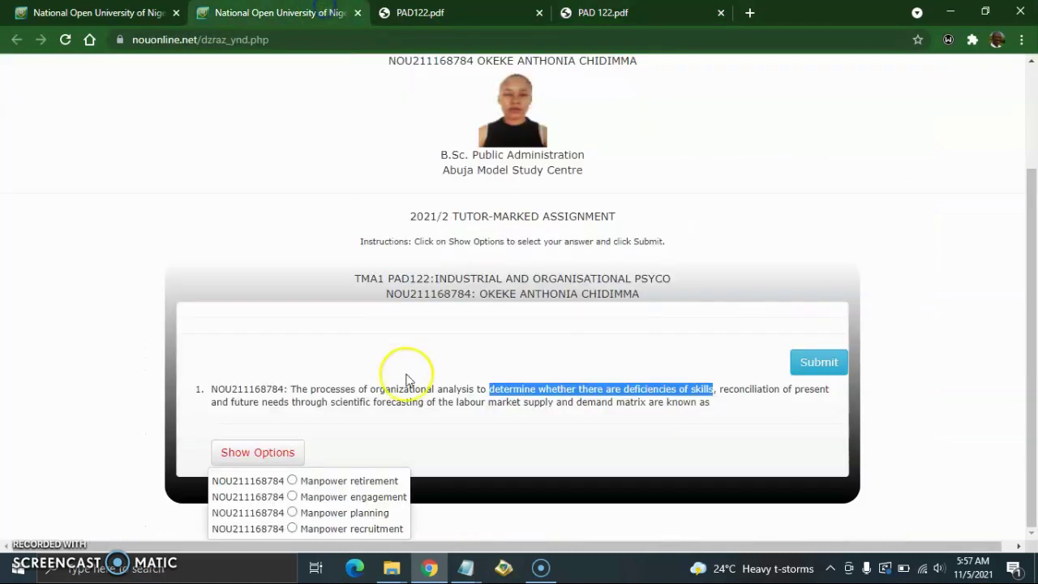
{"action": "left_click", "coordinate": [292, 512]}
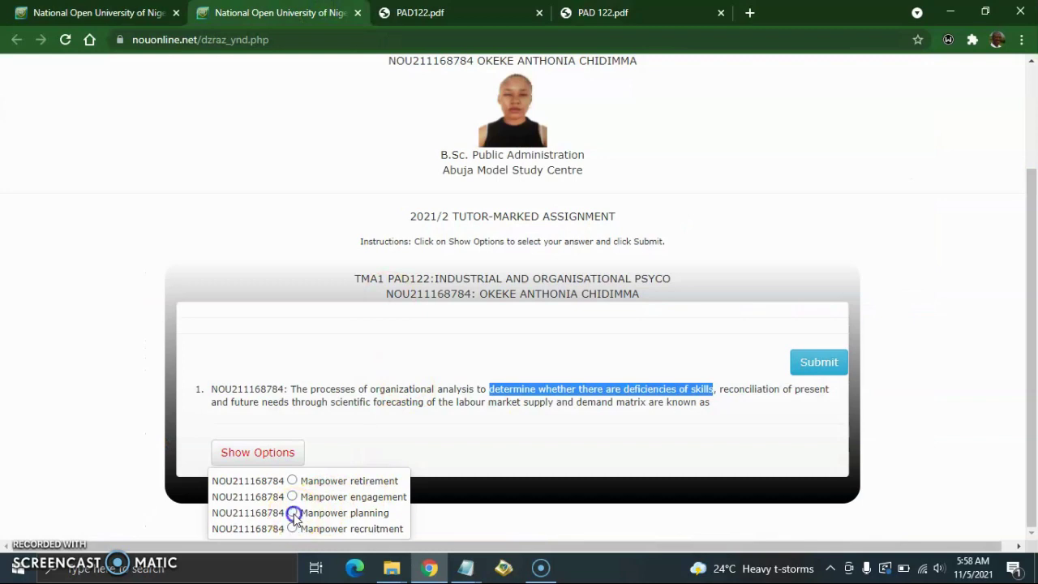
{"action": "left_click", "coordinate": [835, 364]}
{"action": "key", "text": "Return"}
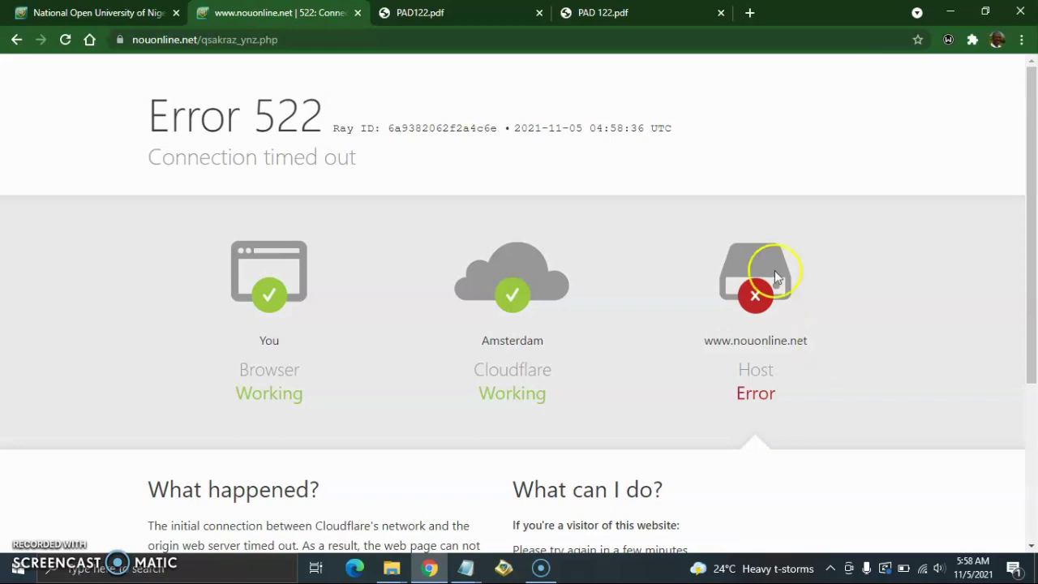
Close the failed assignment page and reopen TMA1 for PAD122 from the course list, bringing question 1 into view
{"action": "left_click", "coordinate": [357, 13]}
{"action": "left_click", "coordinate": [127, 12]}
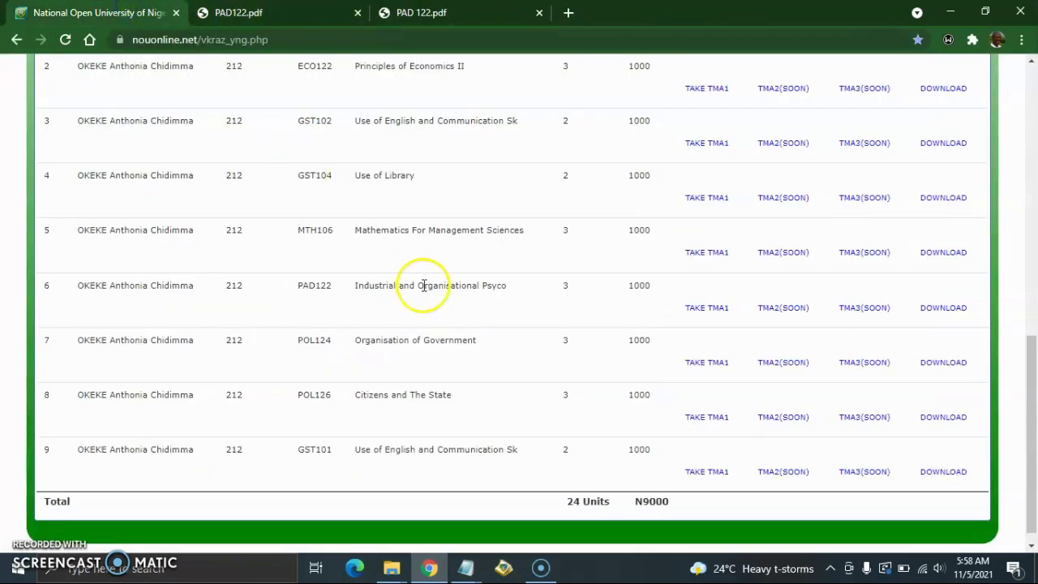
{"action": "left_click", "coordinate": [702, 316]}
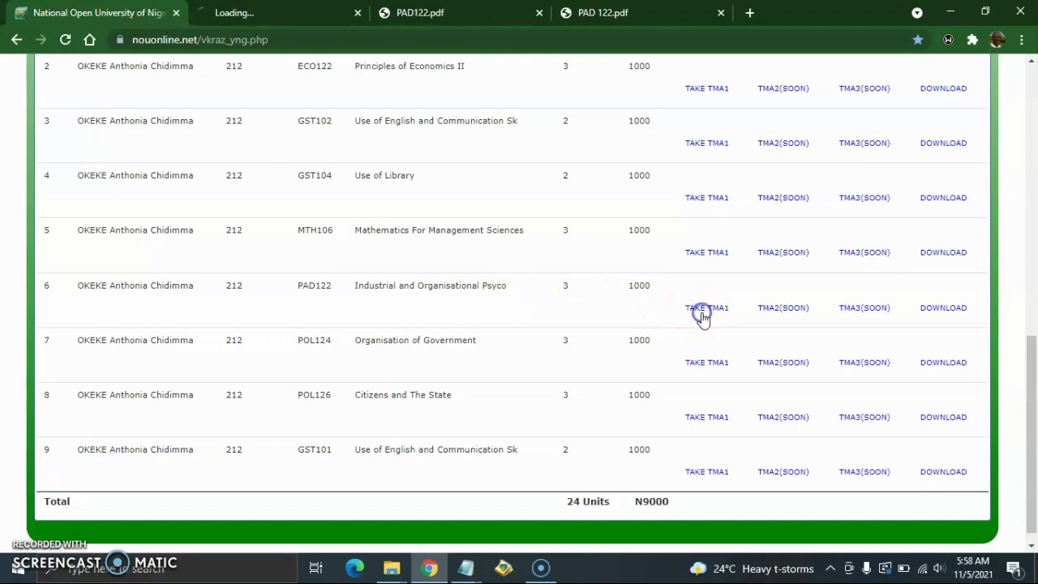
{"action": "left_click", "coordinate": [298, 22]}
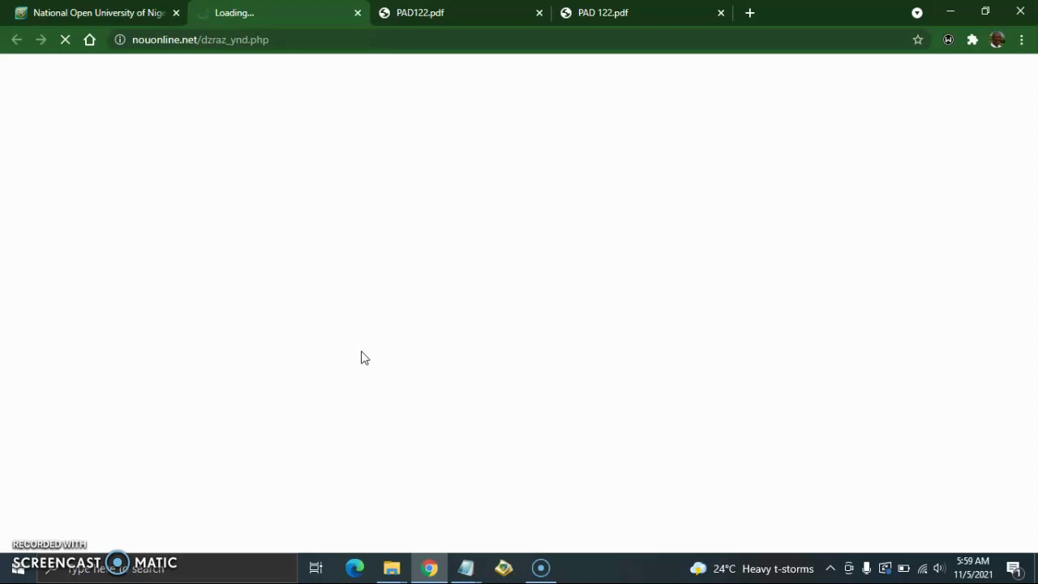
{"action": "left_click", "coordinate": [334, 369]}
{"action": "scroll", "coordinate": [1021, 428], "scroll_direction": "down", "scroll_amount": 1}
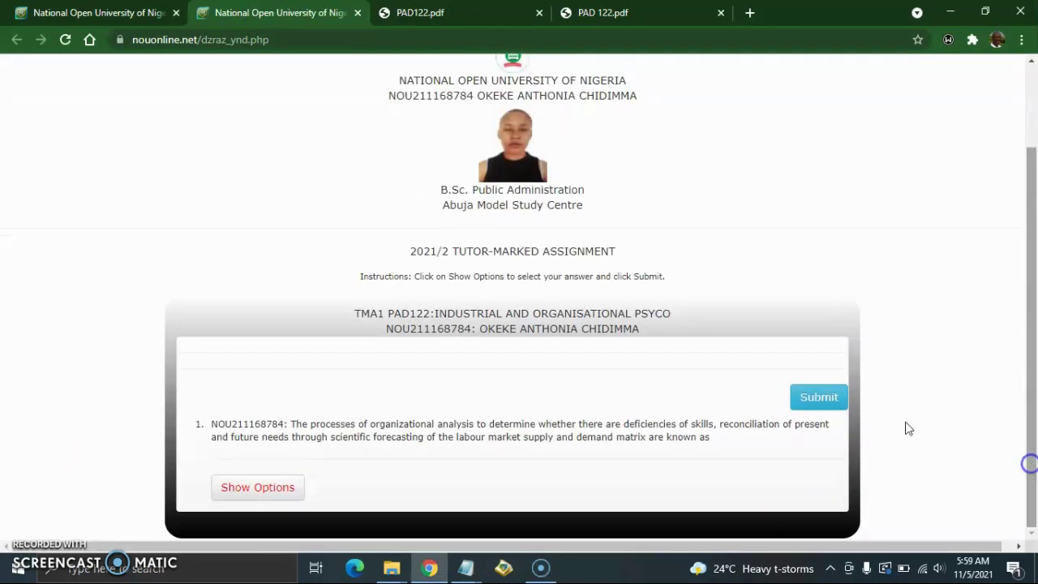
Show the answer options for question 1, choose "Manpower planning", and submit the answer with confirmation
{"action": "left_click", "coordinate": [287, 485]}
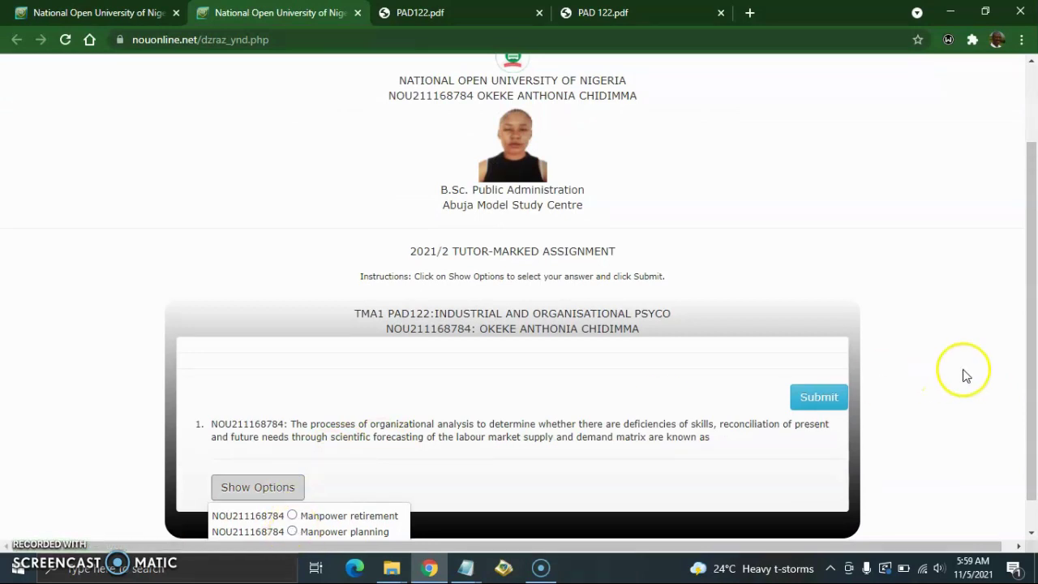
{"action": "left_click", "coordinate": [1030, 435]}
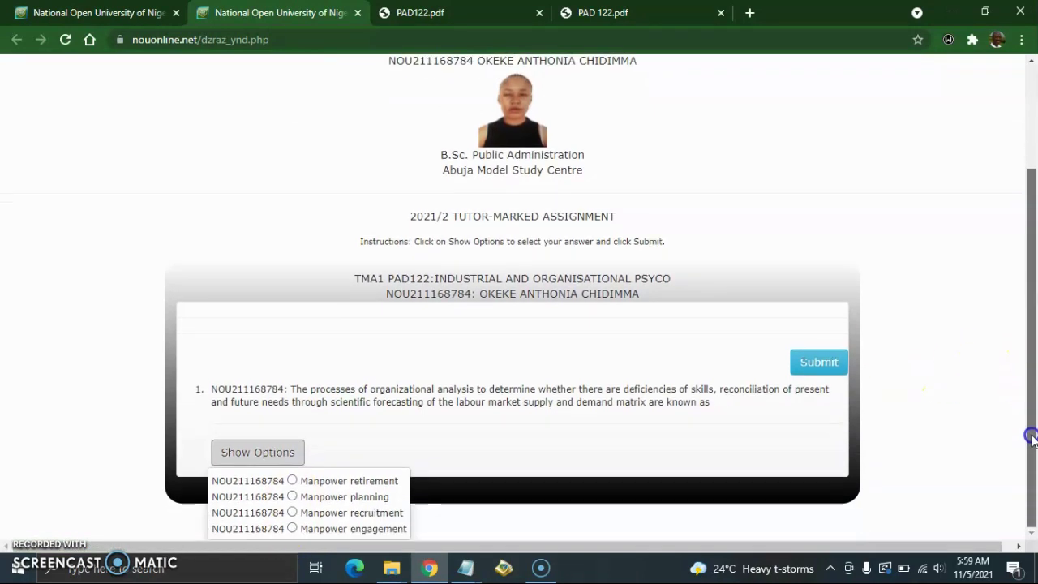
{"action": "left_click", "coordinate": [254, 454]}
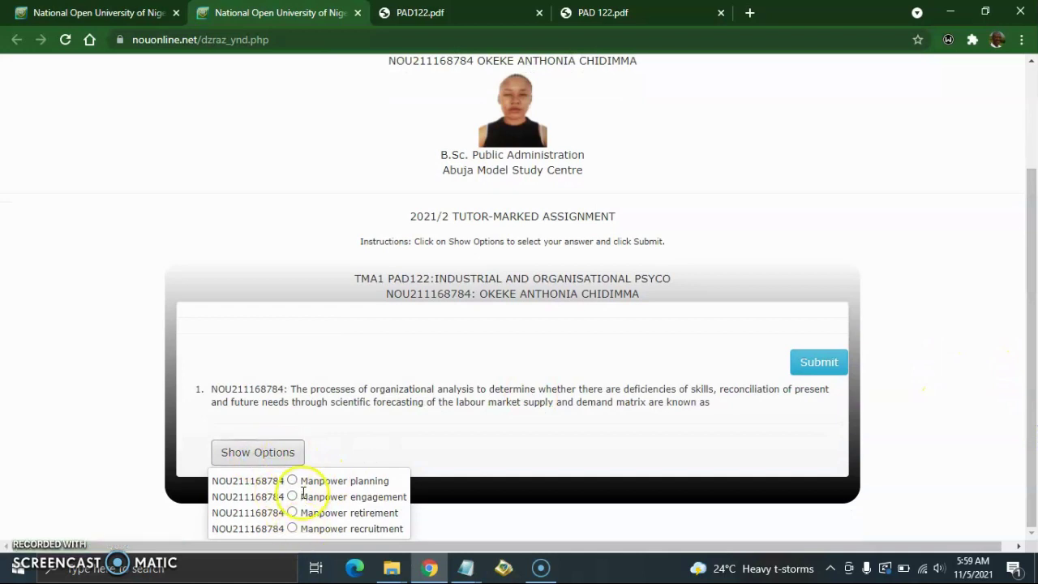
{"action": "left_click", "coordinate": [274, 456]}
{"action": "left_click", "coordinate": [275, 455]}
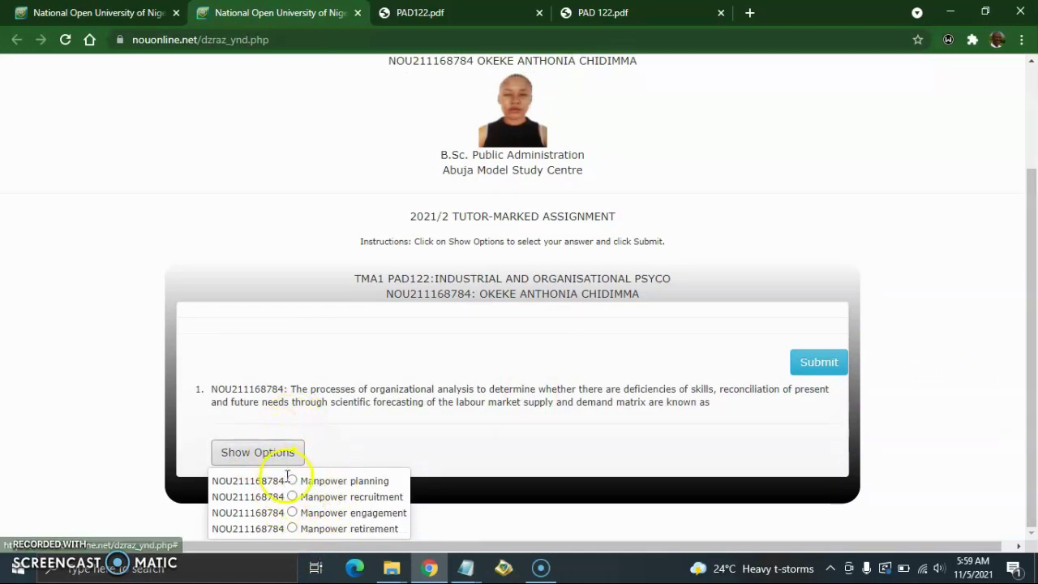
{"action": "left_click", "coordinate": [292, 479]}
{"action": "left_click", "coordinate": [811, 364]}
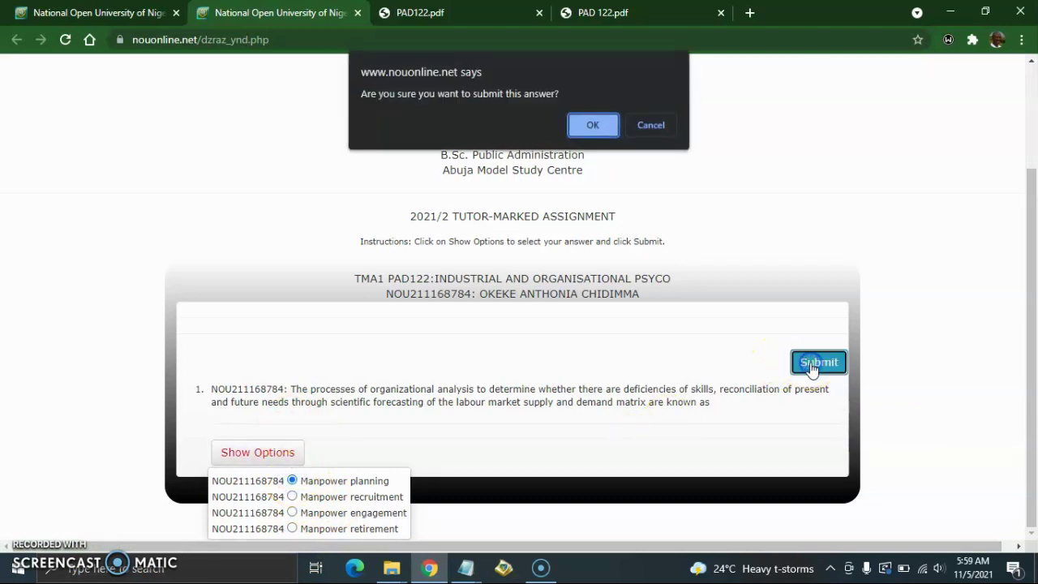
{"action": "key", "text": "Return"}
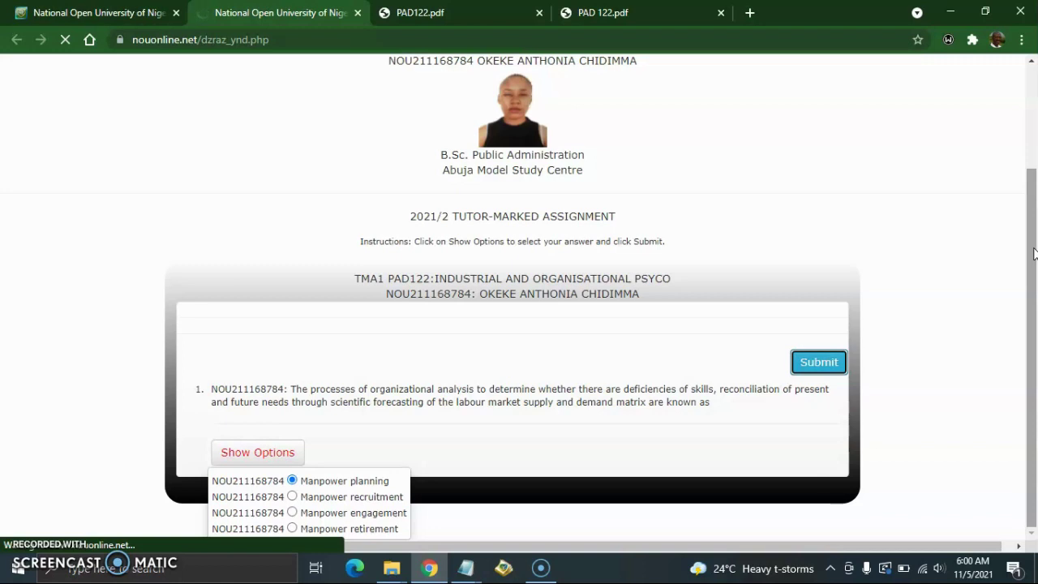
Restore the browser window to its half-screen size beside the PAD122_TMA1 notes
{"action": "left_click", "coordinate": [957, 171]}
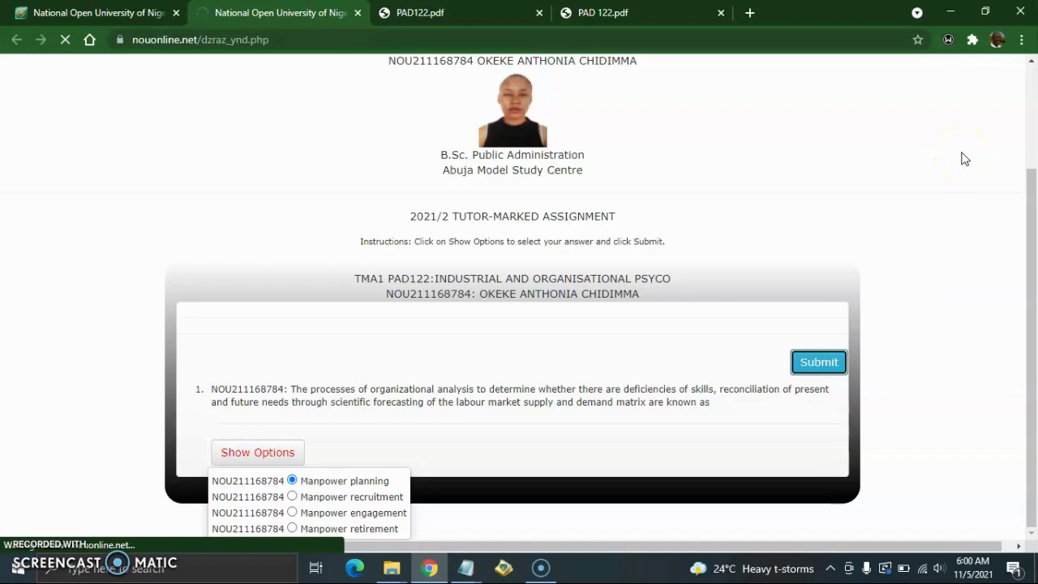
{"action": "left_click", "coordinate": [985, 14]}
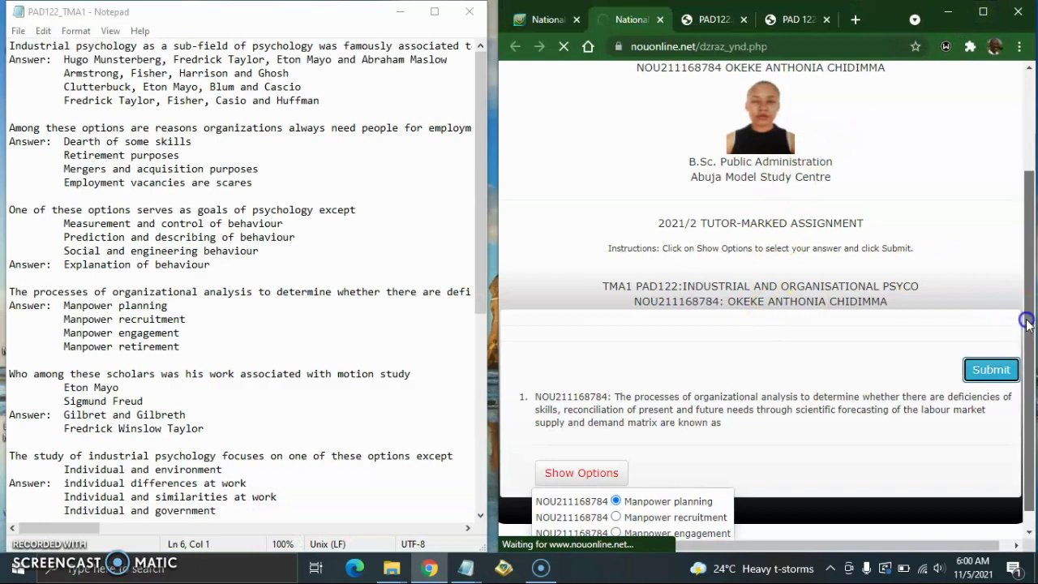
{"action": "left_click_drag", "start_coordinate": [1026, 317], "coordinate": [1028, 328]}
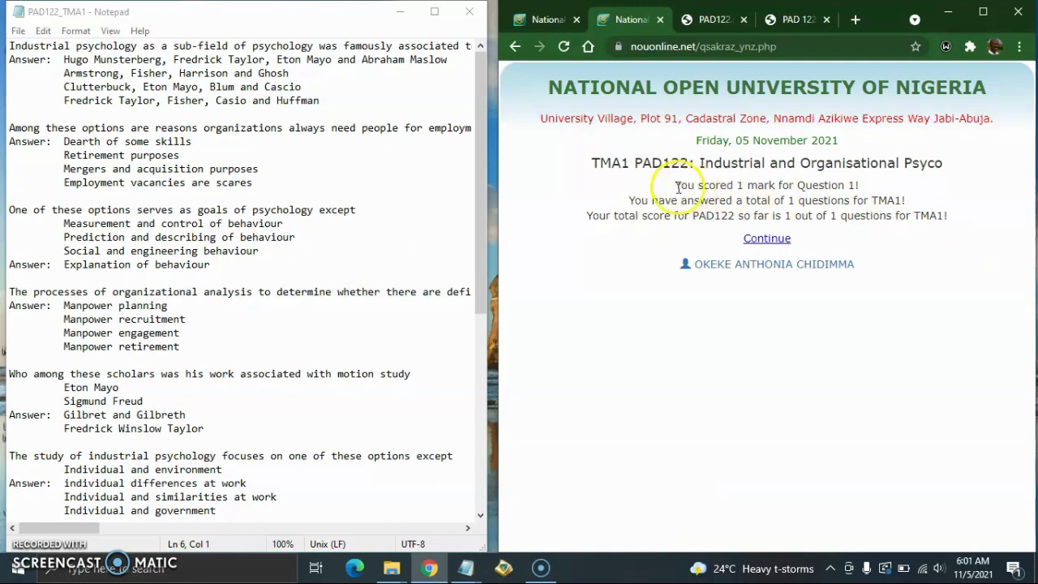
Highlight the question 1 score and total score lines for reading, and continue to the following question
{"action": "left_click_drag", "start_coordinate": [675, 185], "coordinate": [861, 186]}
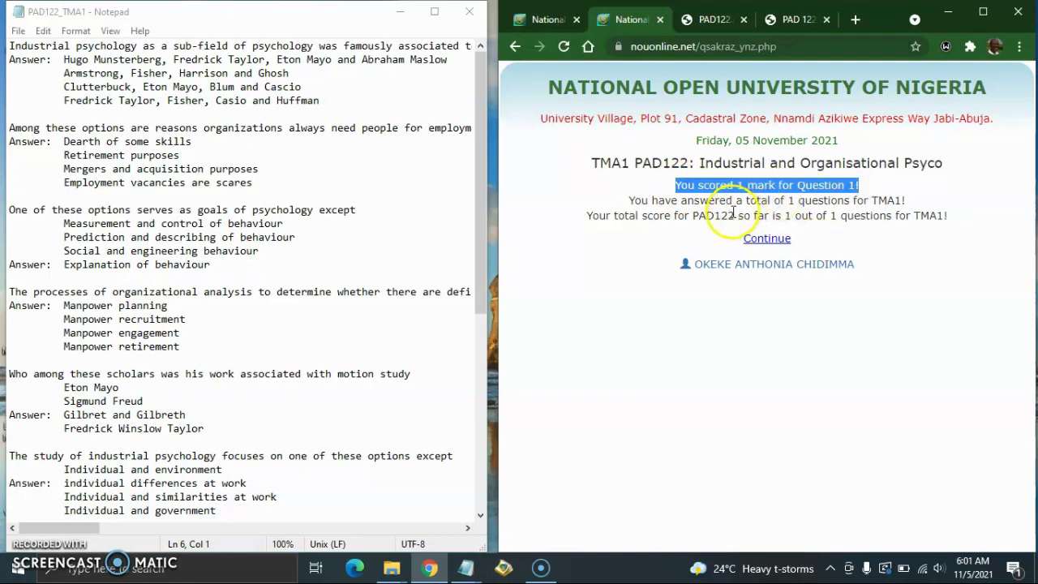
{"action": "left_click_drag", "start_coordinate": [754, 200], "coordinate": [788, 201]}
{"action": "left_click_drag", "start_coordinate": [721, 215], "coordinate": [772, 217]}
{"action": "left_click", "coordinate": [767, 240]}
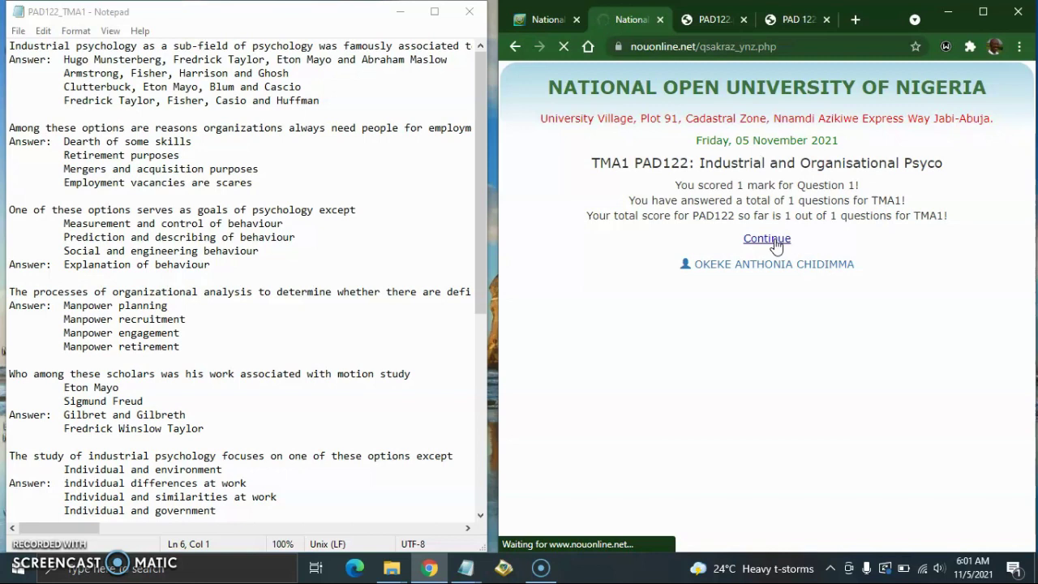
Look through the saved questions and answers in the PAD122_TMA1 Notepad file, with assignment question 2 brought into view beside it
{"action": "left_click", "coordinate": [481, 228]}
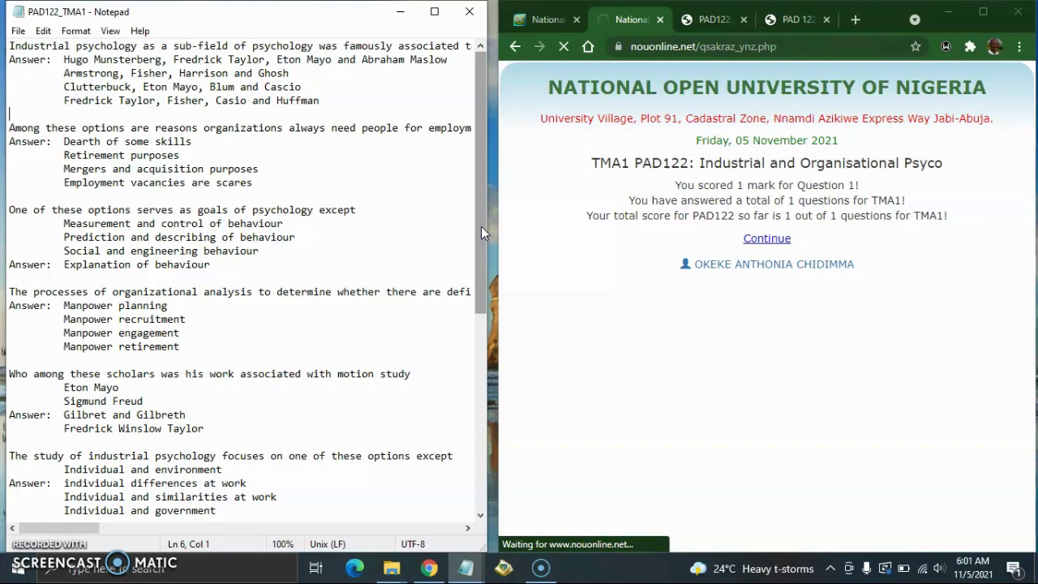
{"action": "left_click_drag", "start_coordinate": [119, 59], "coordinate": [322, 165]}
{"action": "left_click", "coordinate": [321, 165]}
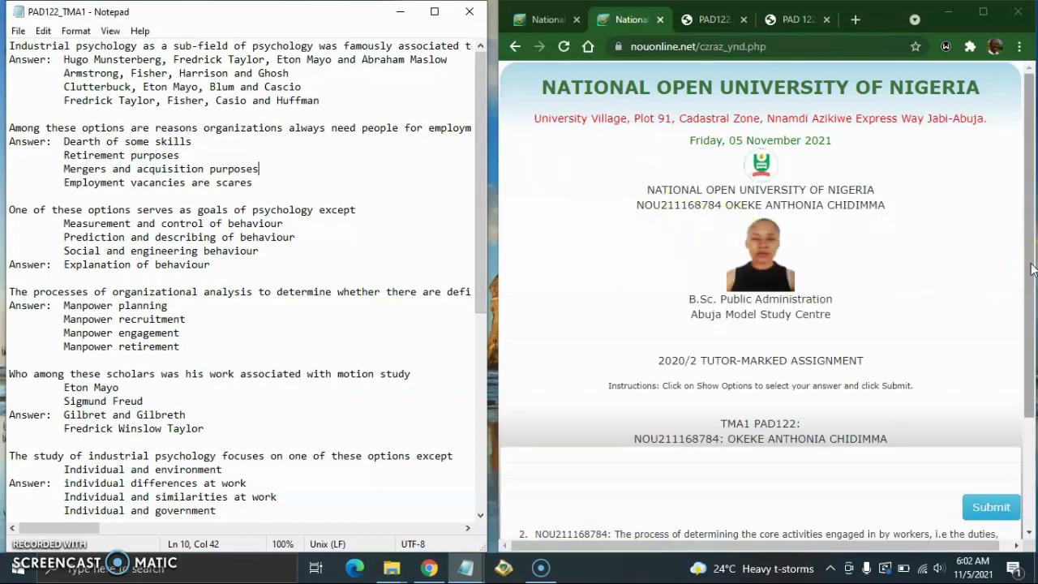
{"action": "left_click_drag", "start_coordinate": [1031, 269], "coordinate": [1027, 344]}
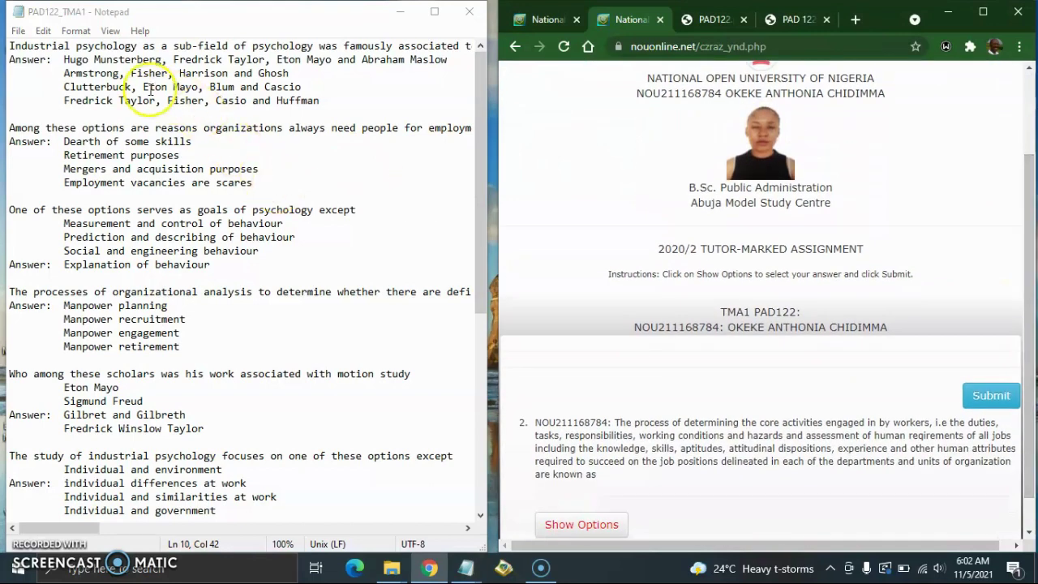
{"action": "left_click_drag", "start_coordinate": [113, 73], "coordinate": [125, 127]}
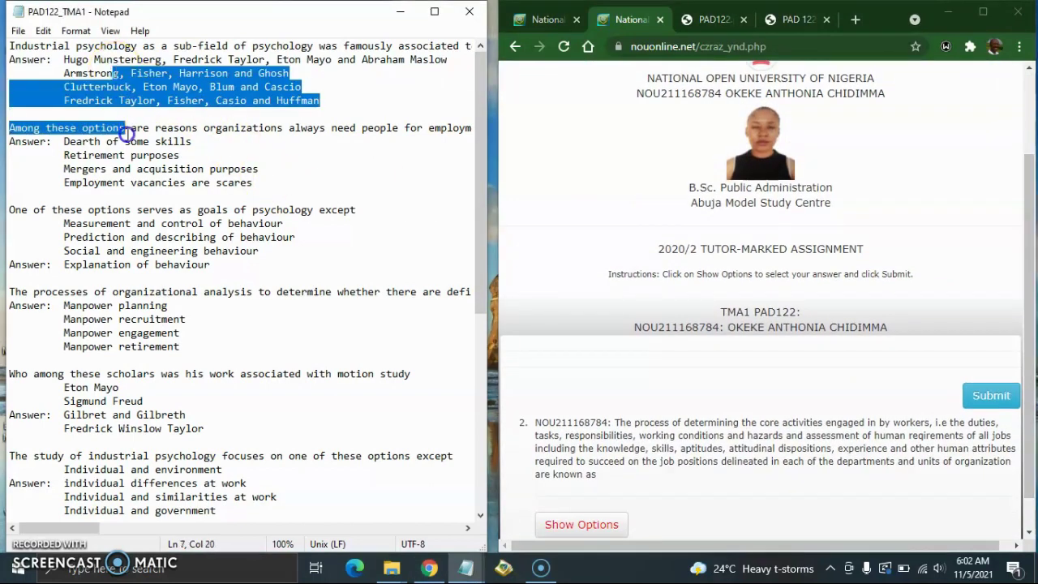
{"action": "left_click_drag", "start_coordinate": [46, 45], "coordinate": [91, 86]}
{"action": "left_click_drag", "start_coordinate": [143, 127], "coordinate": [148, 141]}
{"action": "left_click", "coordinate": [223, 162]}
{"action": "left_click_drag", "start_coordinate": [220, 127], "coordinate": [219, 359]}
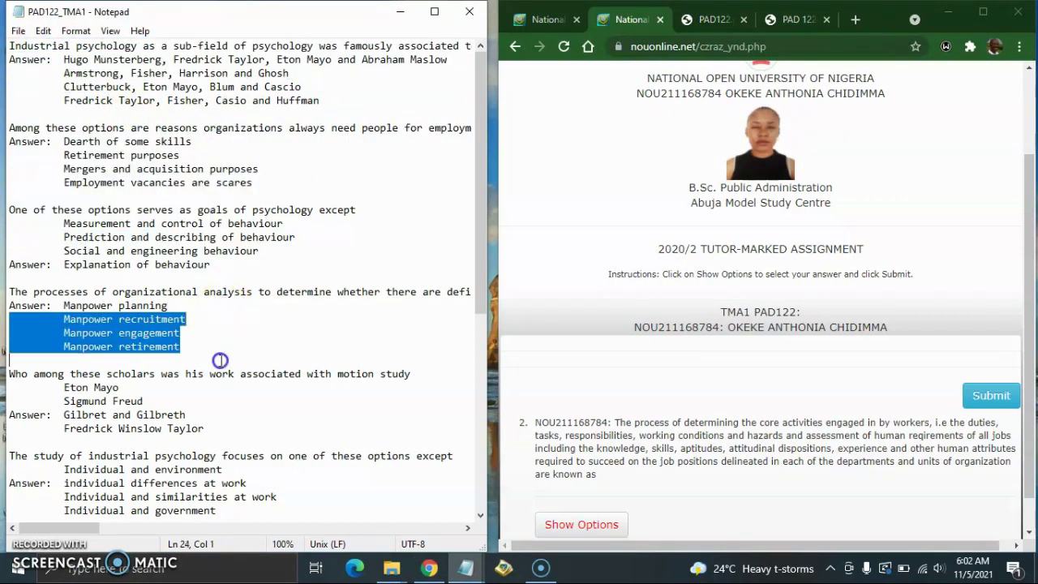
{"action": "left_click", "coordinate": [180, 307]}
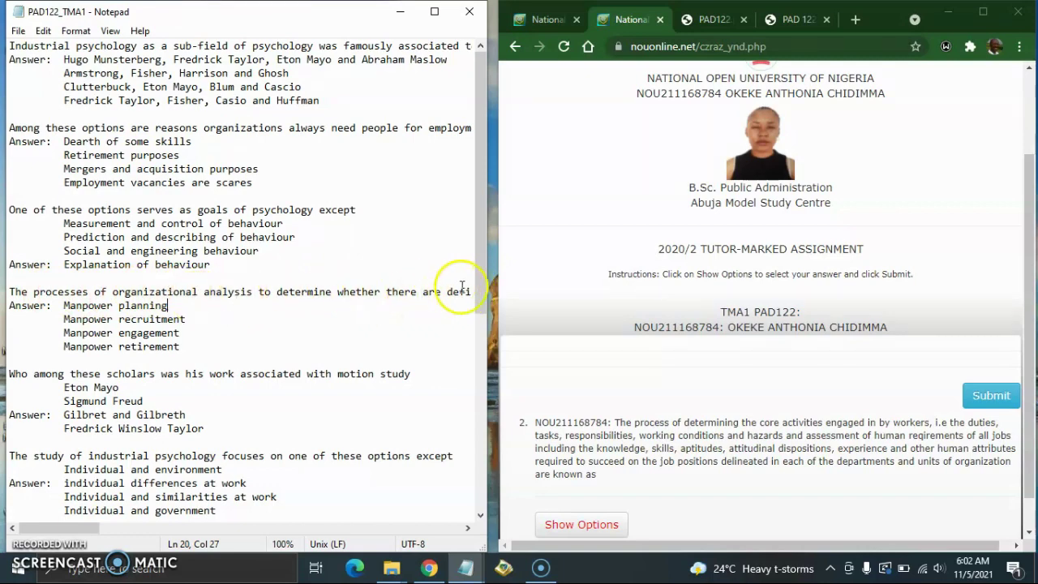
Maximize the PAD122_TMA1 notes and highlight the organizational analysis question and its "Manpower planning" answer for reading
{"action": "left_click", "coordinate": [436, 11]}
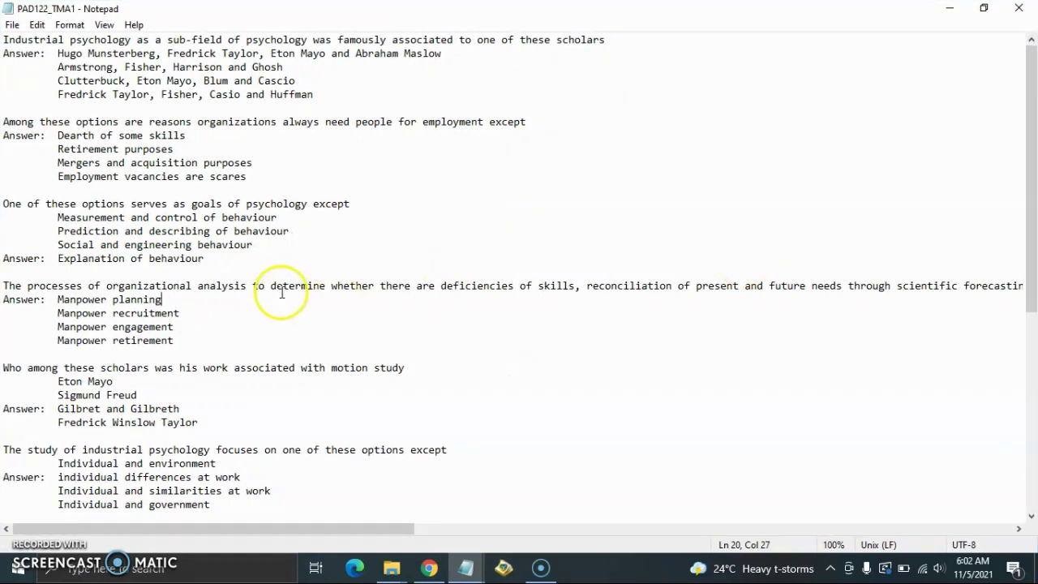
{"action": "left_click_drag", "start_coordinate": [289, 285], "coordinate": [509, 301]}
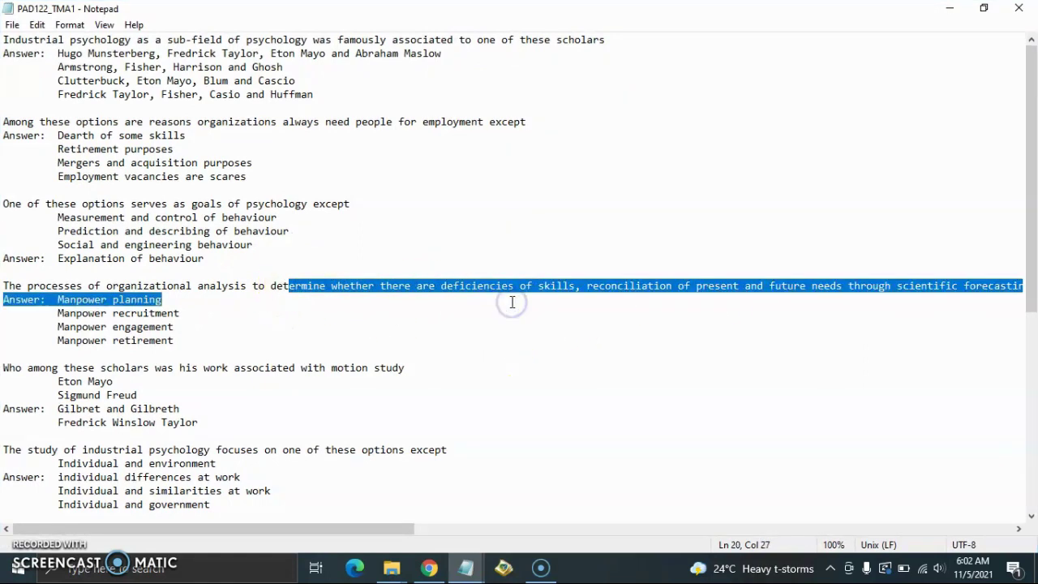
{"action": "left_click", "coordinate": [291, 328]}
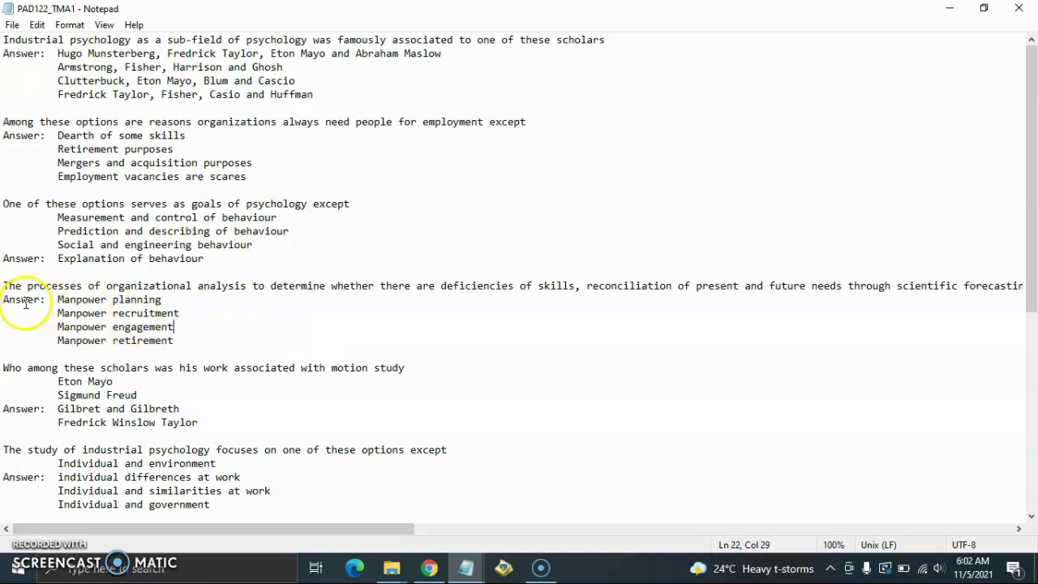
{"action": "left_click_drag", "start_coordinate": [62, 299], "coordinate": [178, 297]}
{"action": "left_click", "coordinate": [182, 312]}
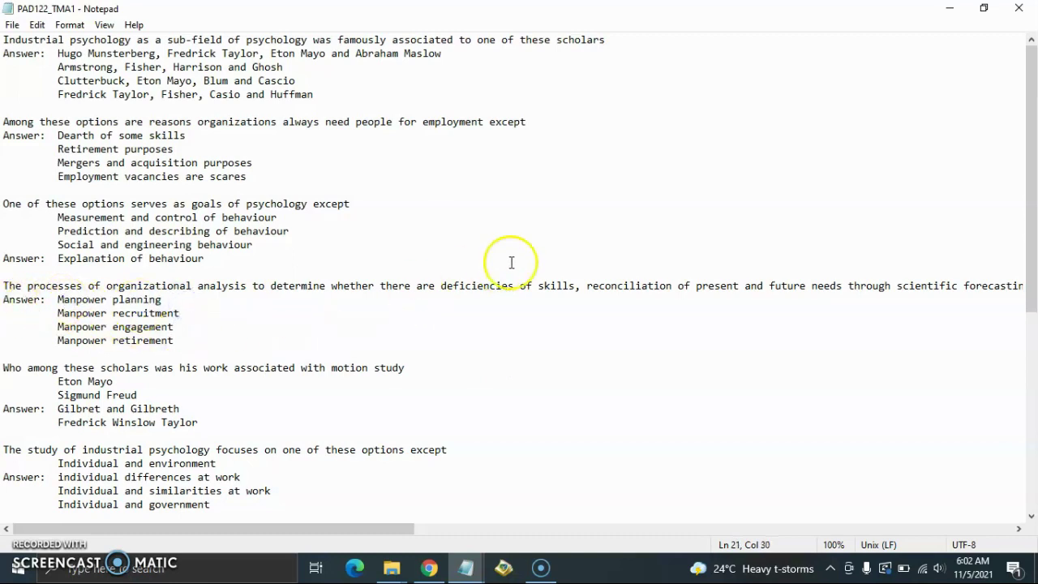
Restore the PAD122_TMA1 notes to half-screen beside the browser and extend the window down to the taskbar
{"action": "left_click", "coordinate": [984, 8]}
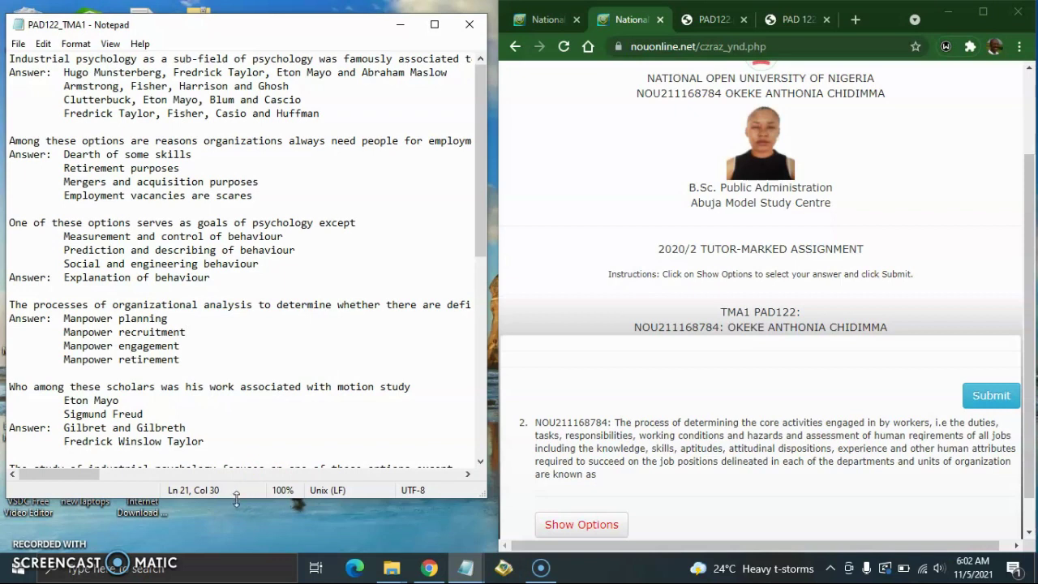
{"action": "left_click_drag", "start_coordinate": [236, 497], "coordinate": [234, 552]}
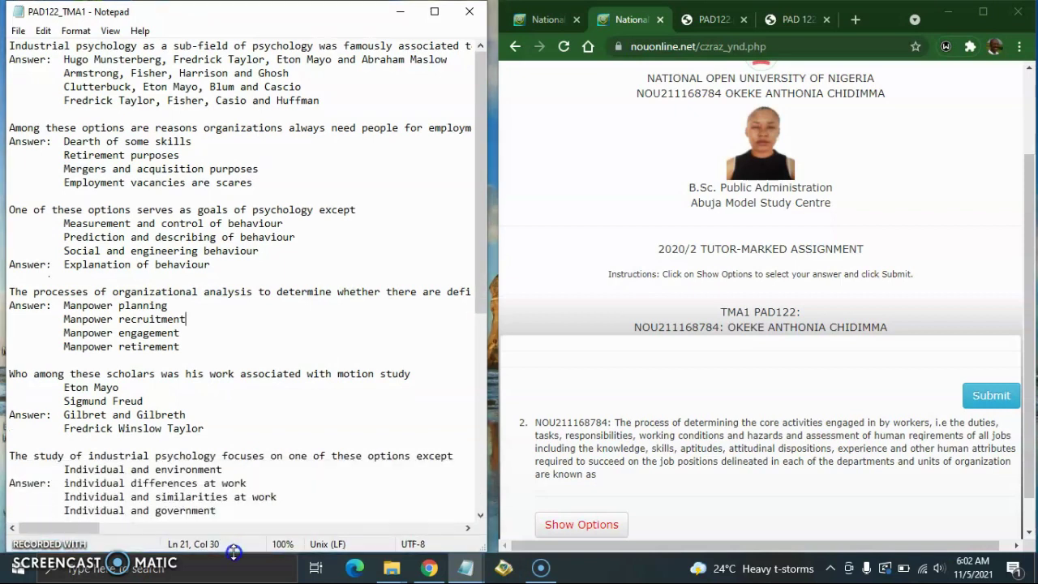
{"action": "left_click", "coordinate": [481, 282]}
{"action": "left_click", "coordinate": [263, 224]}
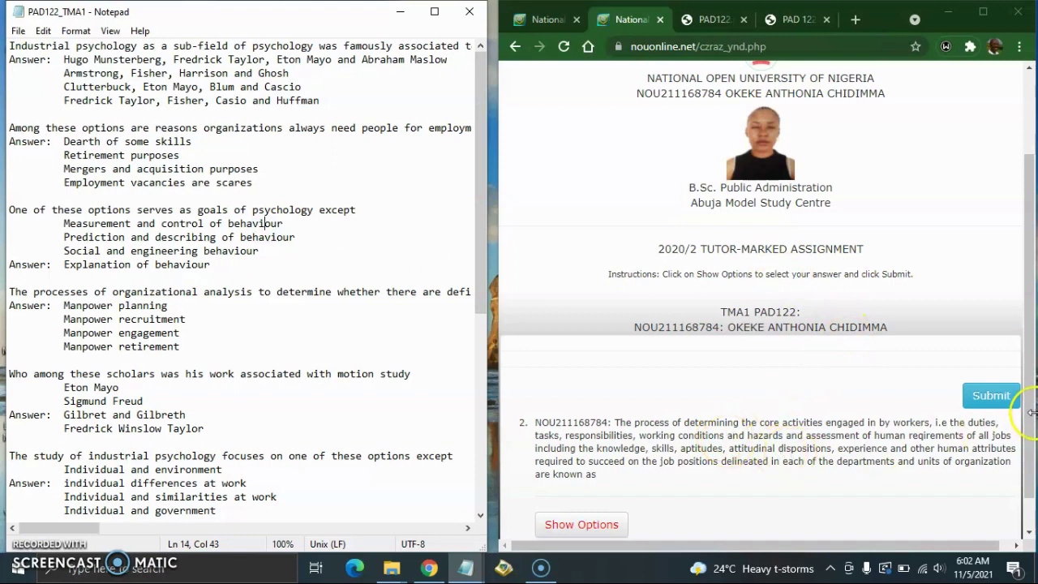
Bring all of assignment question 2 into view and highlight its opening phrase about determining the core activities engaged in by workers
{"action": "left_click_drag", "start_coordinate": [1019, 431], "coordinate": [1022, 498]}
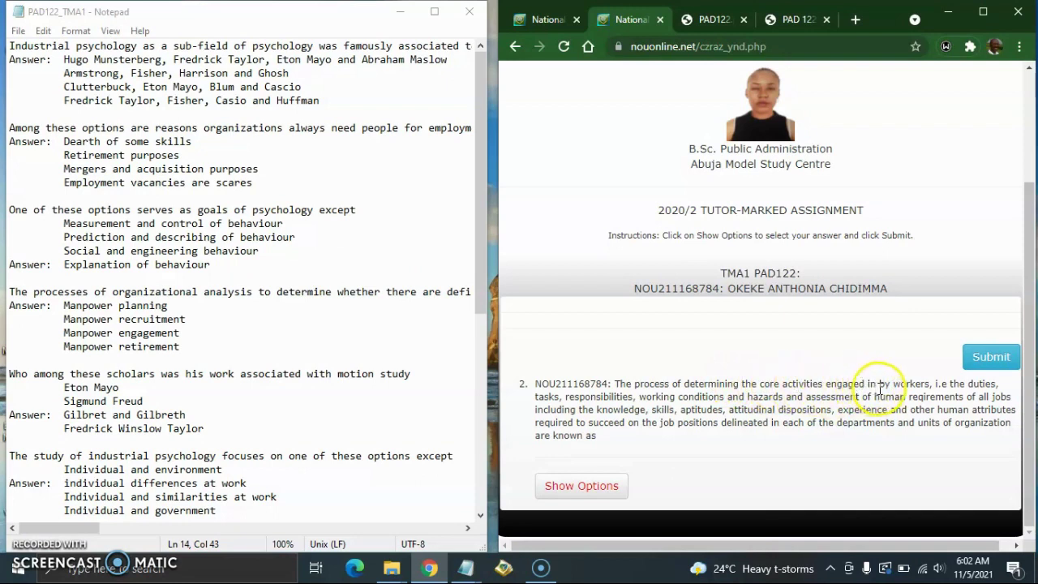
{"action": "left_click", "coordinate": [480, 277]}
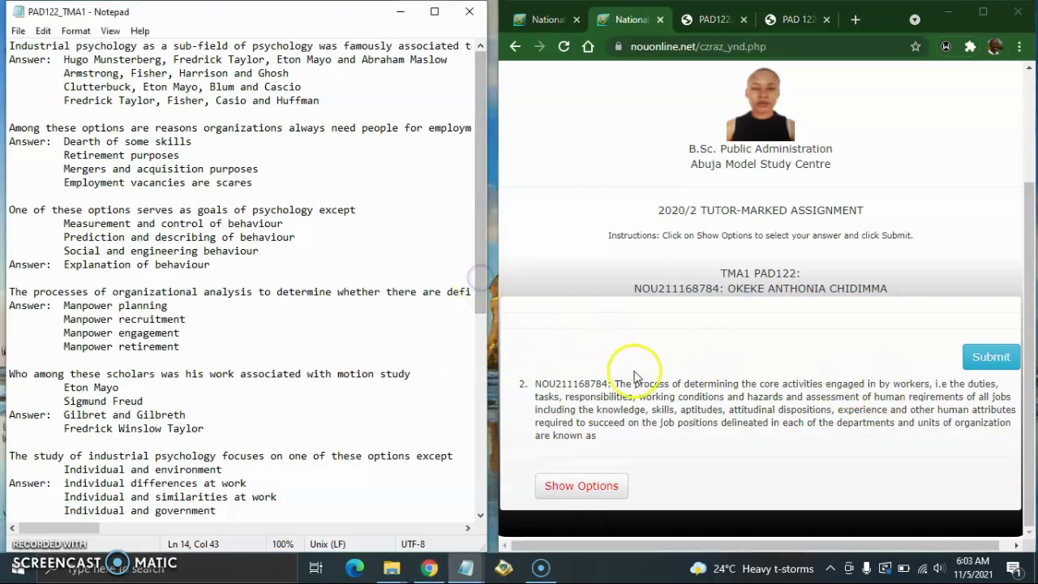
{"action": "left_click", "coordinate": [321, 99]}
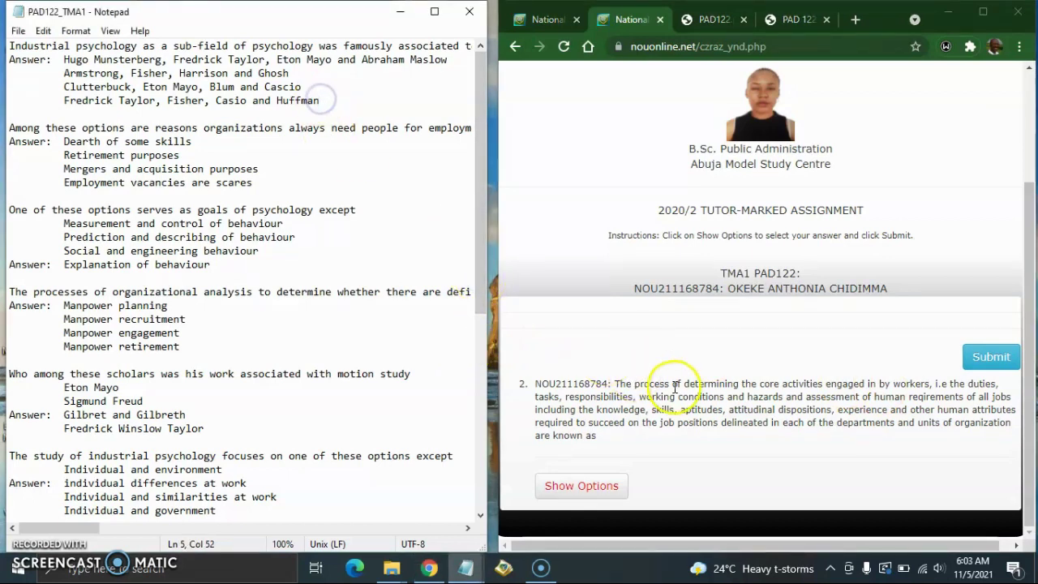
{"action": "left_click_drag", "start_coordinate": [635, 382], "coordinate": [900, 383]}
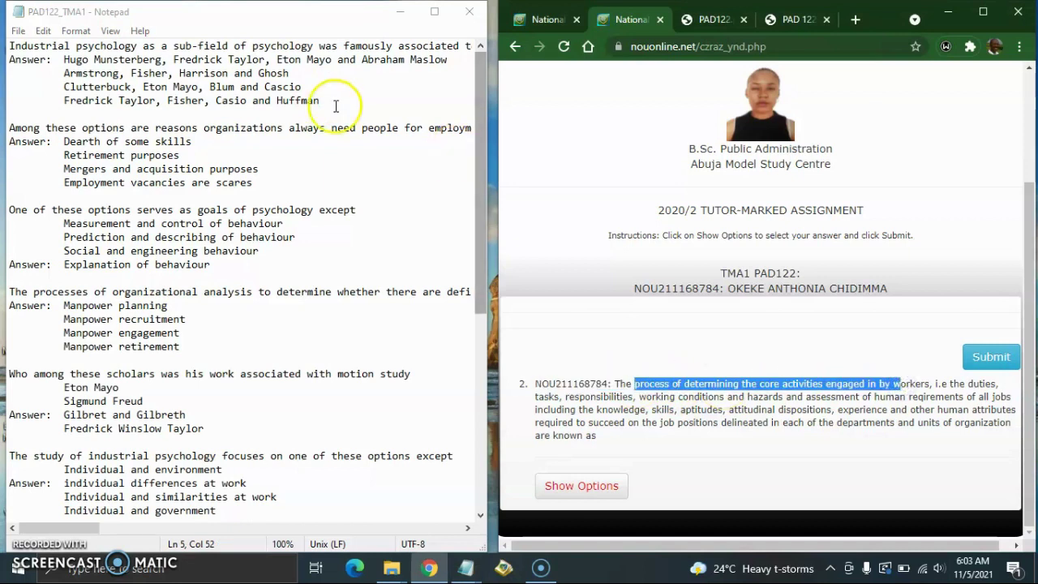
Search the PAD122_TMA1 notes for "process of determining the core activities engaged in by w" and close the search
{"action": "left_click", "coordinate": [355, 72]}
{"action": "key", "text": "ctrl+f"}
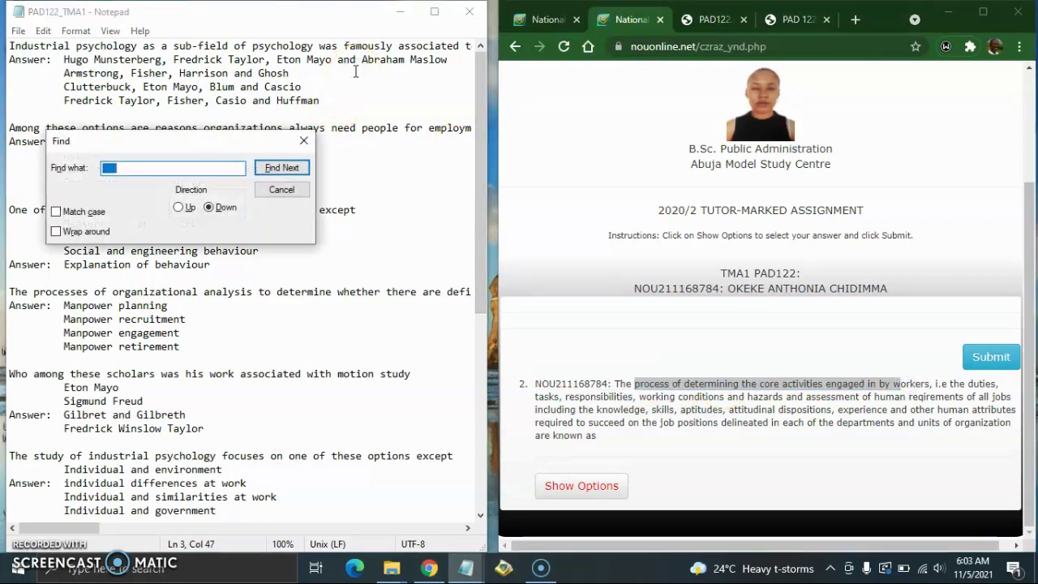
{"action": "type", "text": "process of determining the core activities engaged in by w"}
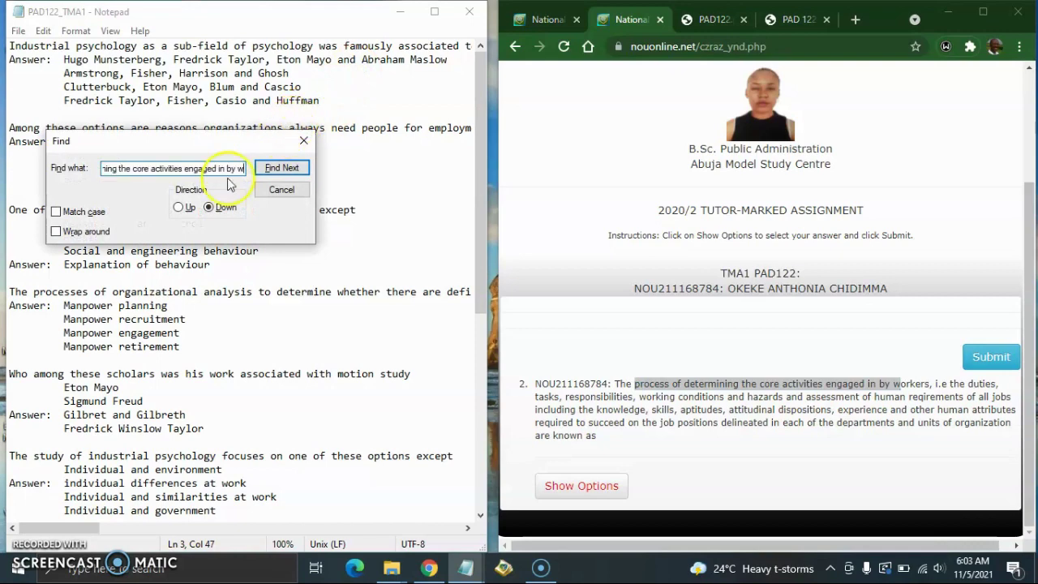
{"action": "left_click", "coordinate": [282, 168]}
{"action": "left_click", "coordinate": [304, 140]}
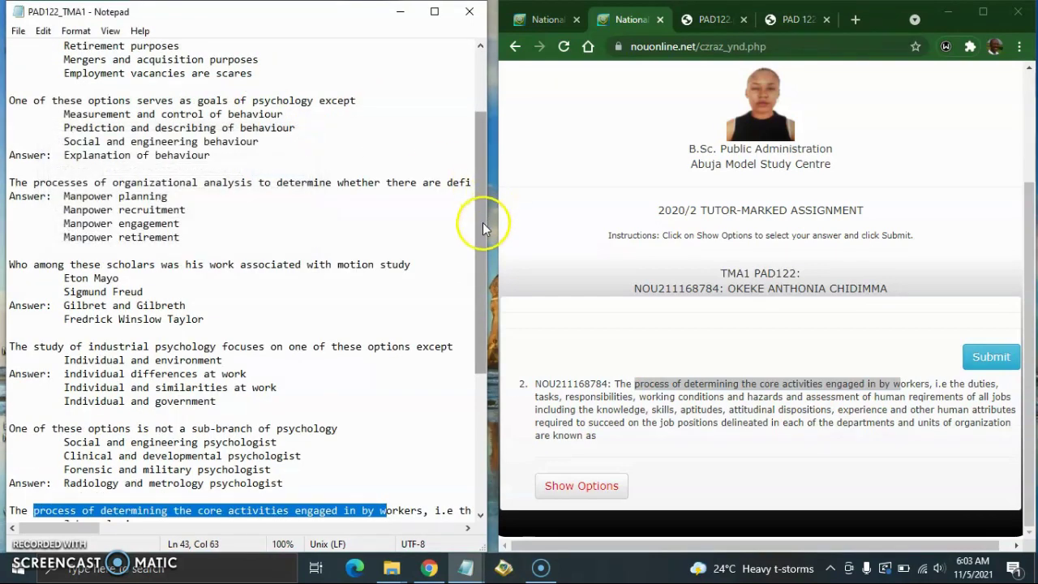
Review the answer and the three other options saved under the core activities question in the notes
{"action": "left_click_drag", "start_coordinate": [483, 222], "coordinate": [476, 439]}
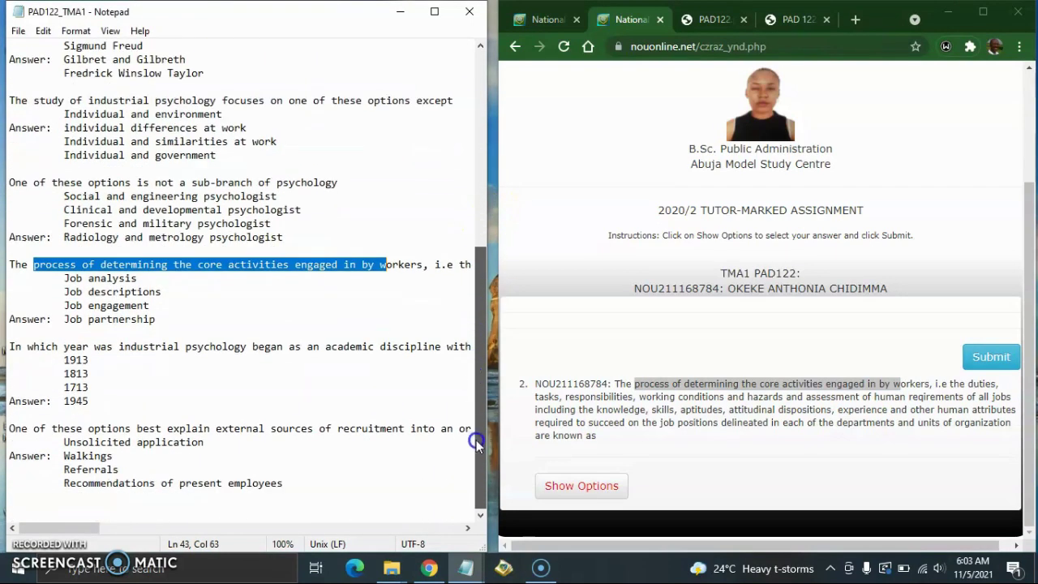
{"action": "left_click_drag", "start_coordinate": [15, 319], "coordinate": [65, 319]}
{"action": "left_click", "coordinate": [159, 319]}
{"action": "left_click_drag", "start_coordinate": [161, 302], "coordinate": [34, 279]}
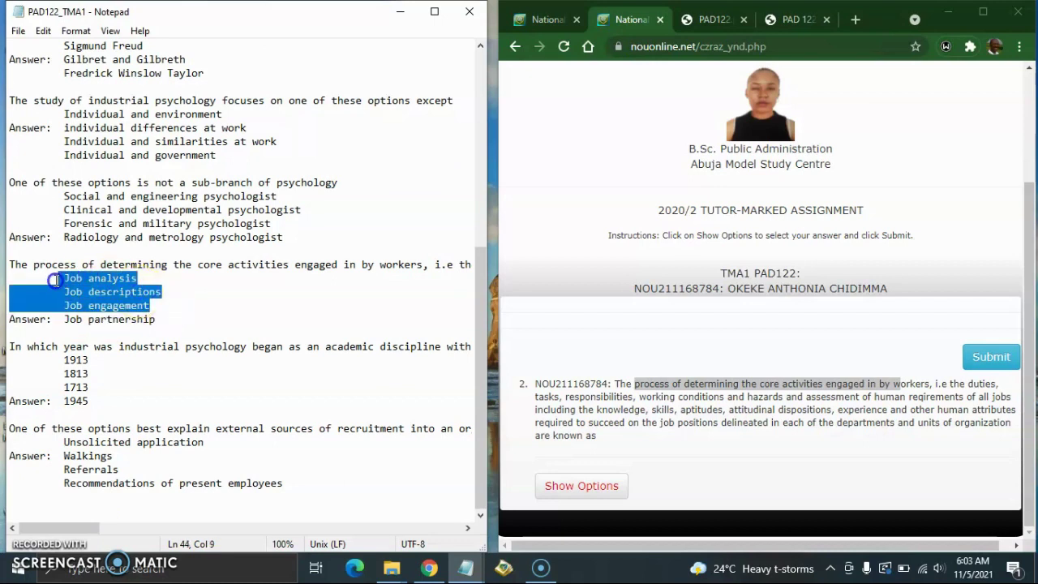
{"action": "left_click", "coordinate": [145, 320]}
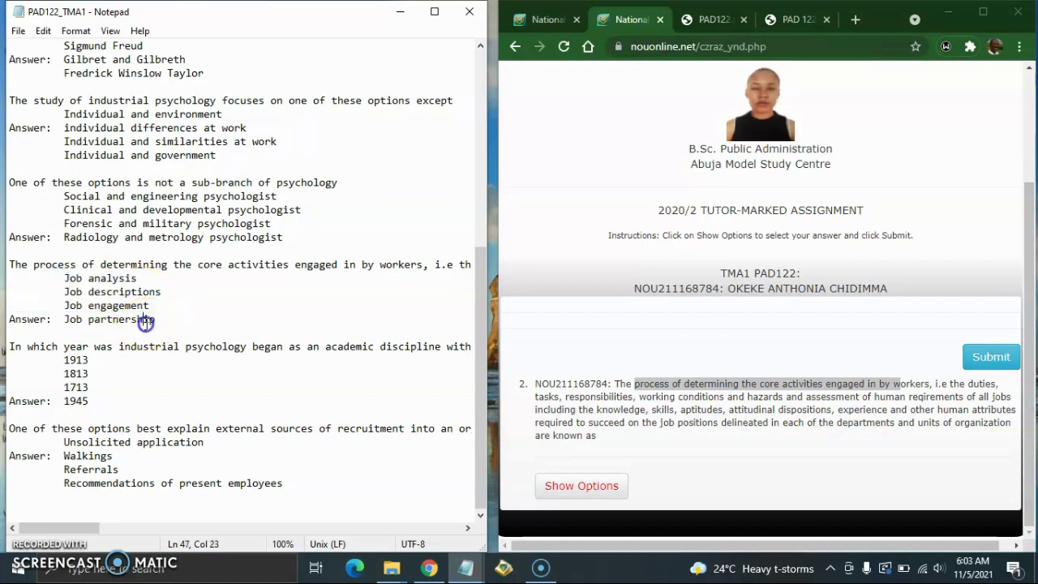
Try to submit "Job partnership" as the answer to assignment question 2
{"action": "left_click", "coordinate": [596, 488]}
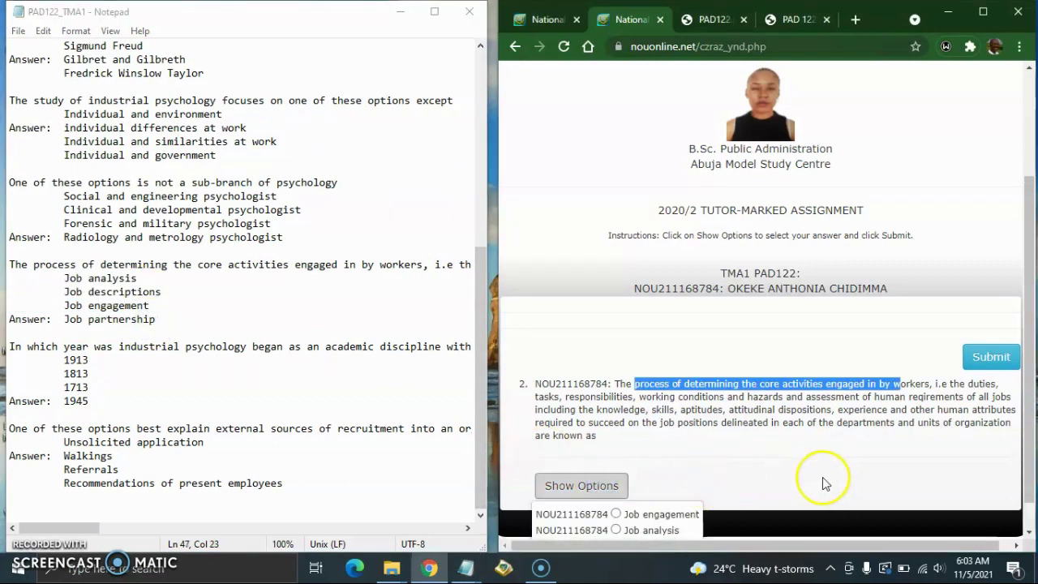
{"action": "left_click", "coordinate": [1033, 323]}
{"action": "left_click_drag", "start_coordinate": [1033, 322], "coordinate": [1023, 469]}
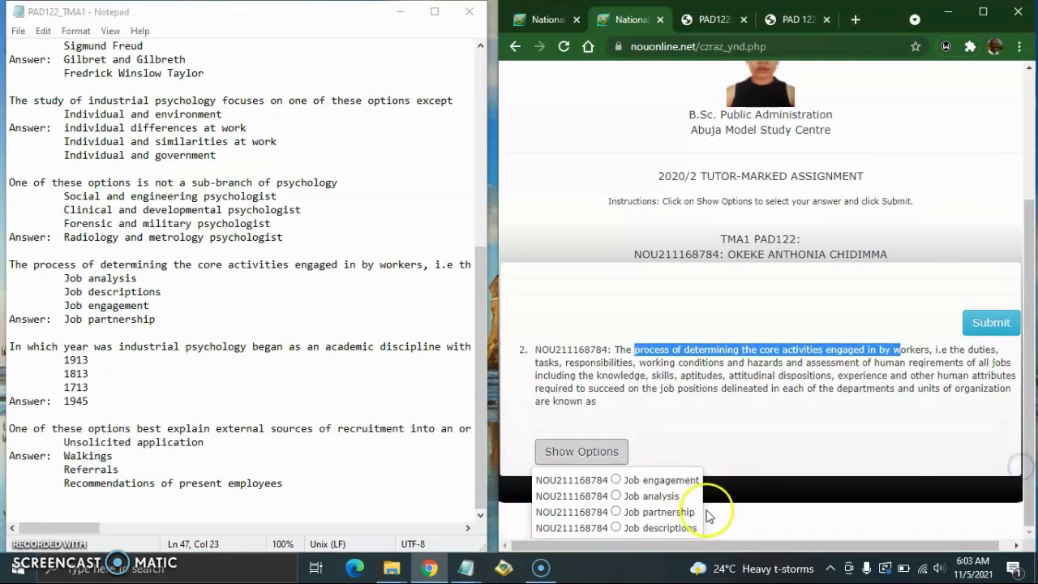
{"action": "left_click", "coordinate": [617, 513]}
{"action": "left_click", "coordinate": [976, 324]}
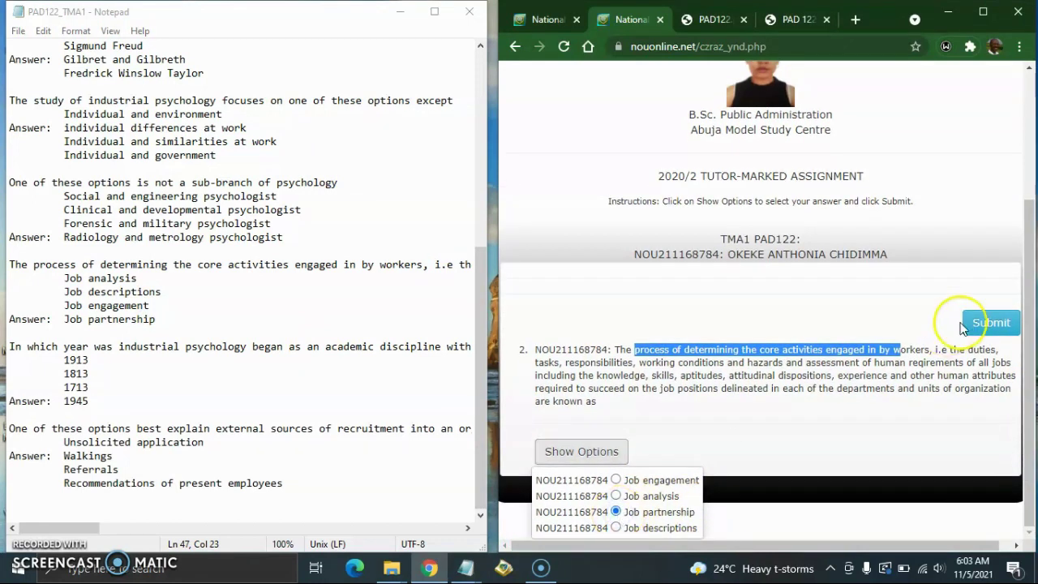
{"action": "key", "text": "Return"}
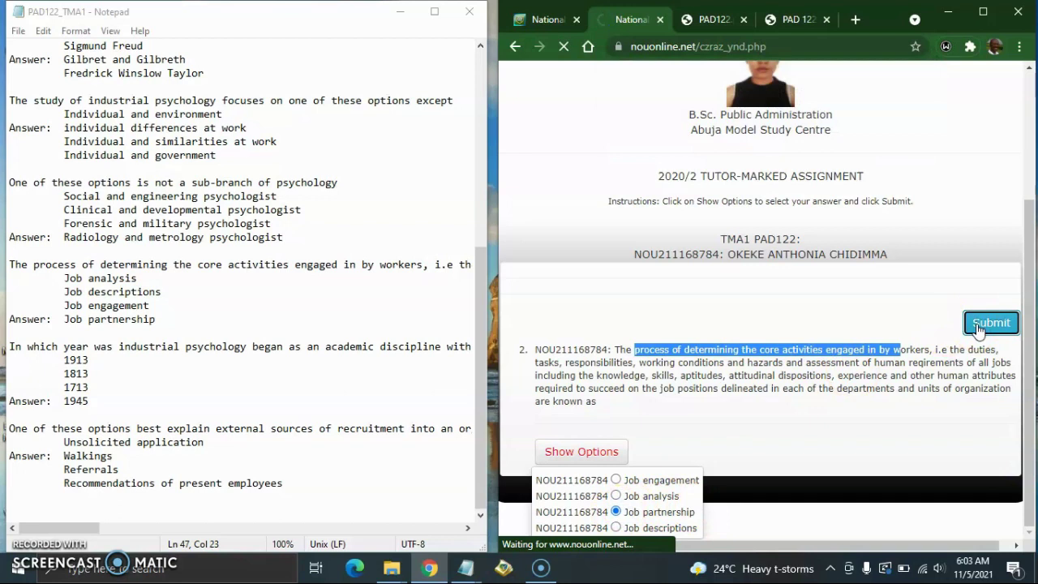
{"action": "left_click", "coordinate": [742, 239]}
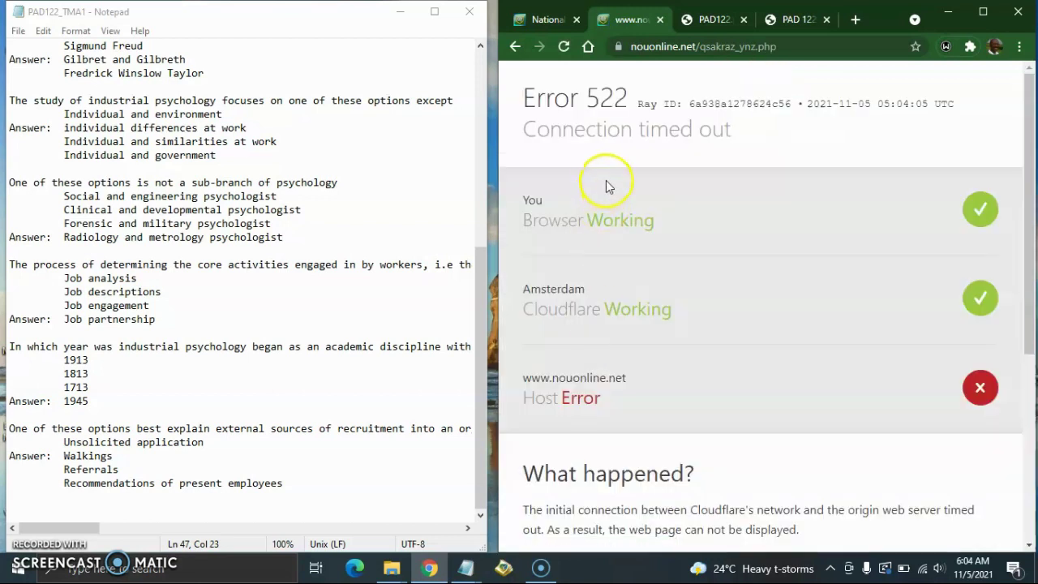
Close the error page and reopen TMA1 for PAD122 in a new tab from the registered courses list
{"action": "left_click", "coordinate": [660, 20]}
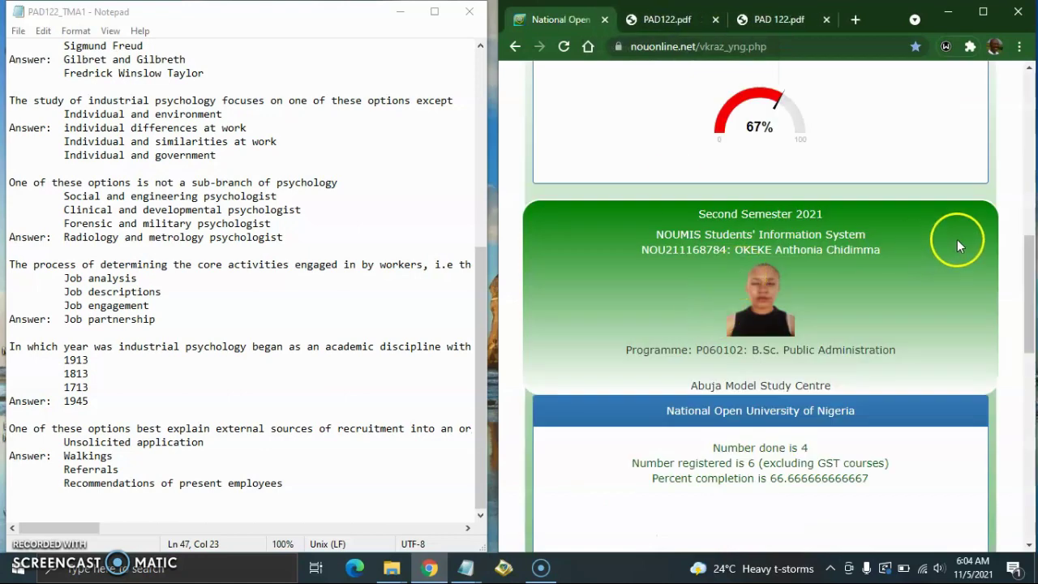
{"action": "left_click_drag", "start_coordinate": [1030, 288], "coordinate": [1029, 466]}
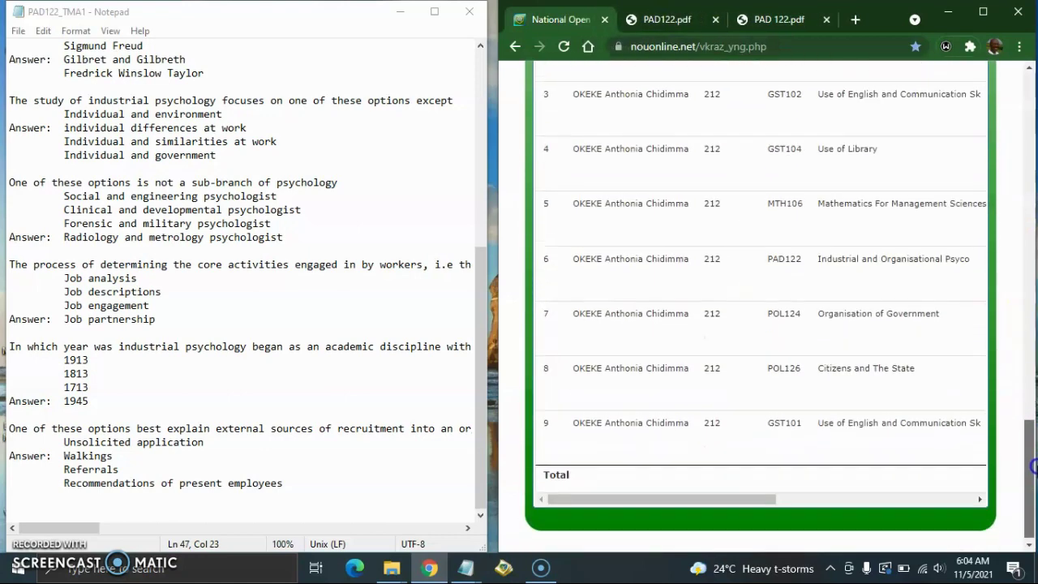
{"action": "left_click_drag", "start_coordinate": [768, 493], "coordinate": [880, 489]}
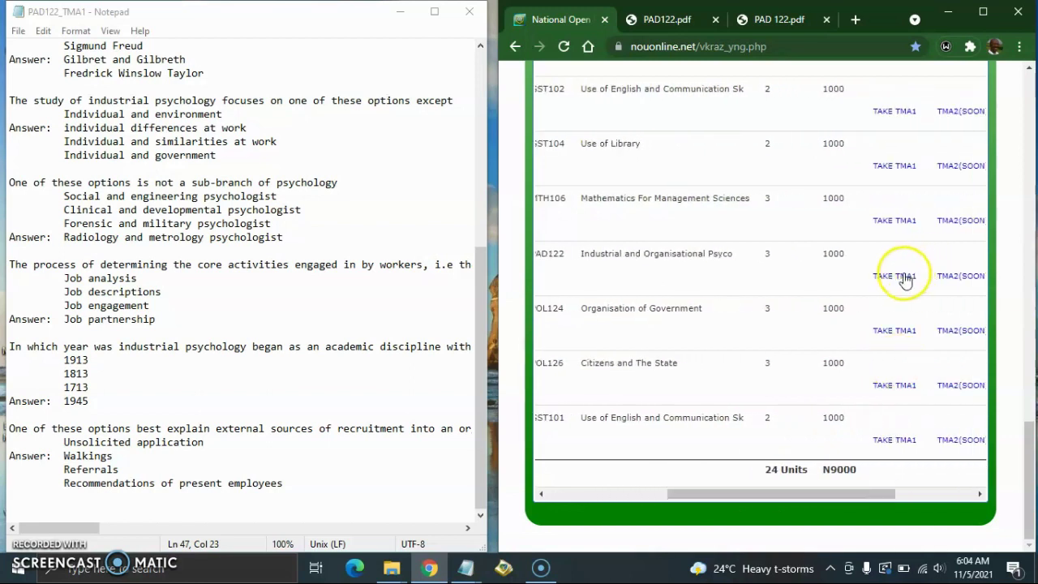
{"action": "middle_click", "coordinate": [894, 276]}
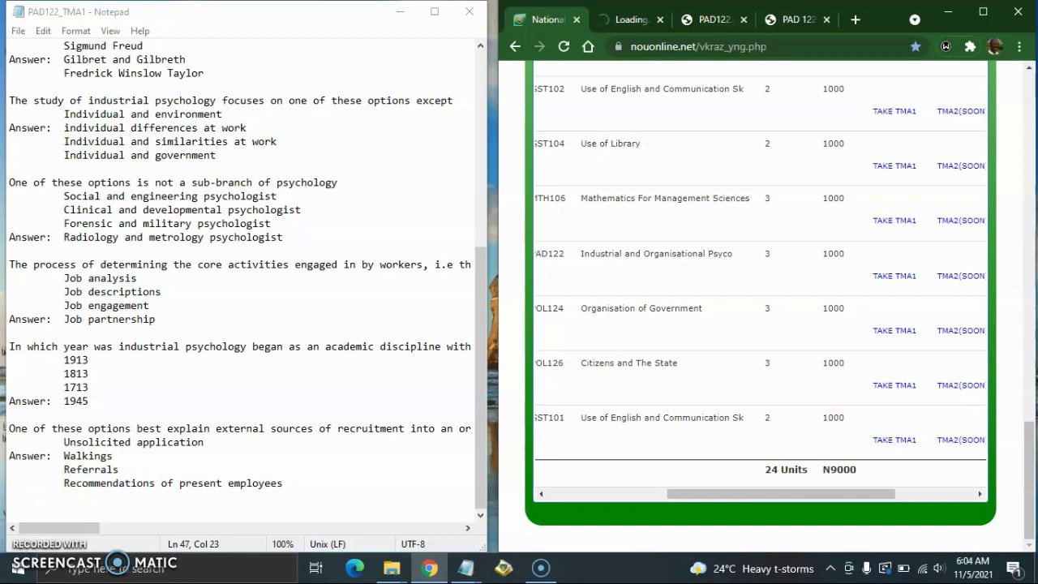
{"action": "key", "text": "ctrl+Tab"}
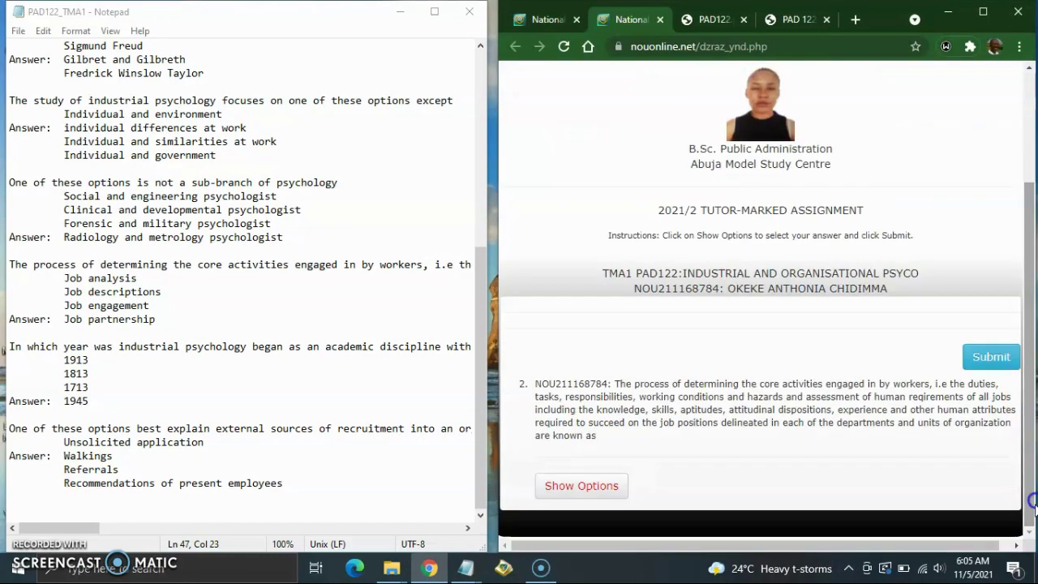
Check the saved answer in the notes, choose "Job partnership" for question 2, and submit and confirm it
{"action": "left_click", "coordinate": [183, 315]}
{"action": "key", "text": "ctrl+shift+Left"}
{"action": "key", "text": "ctrl+shift+Left"}
{"action": "key", "text": "ctrl+shift+Left"}
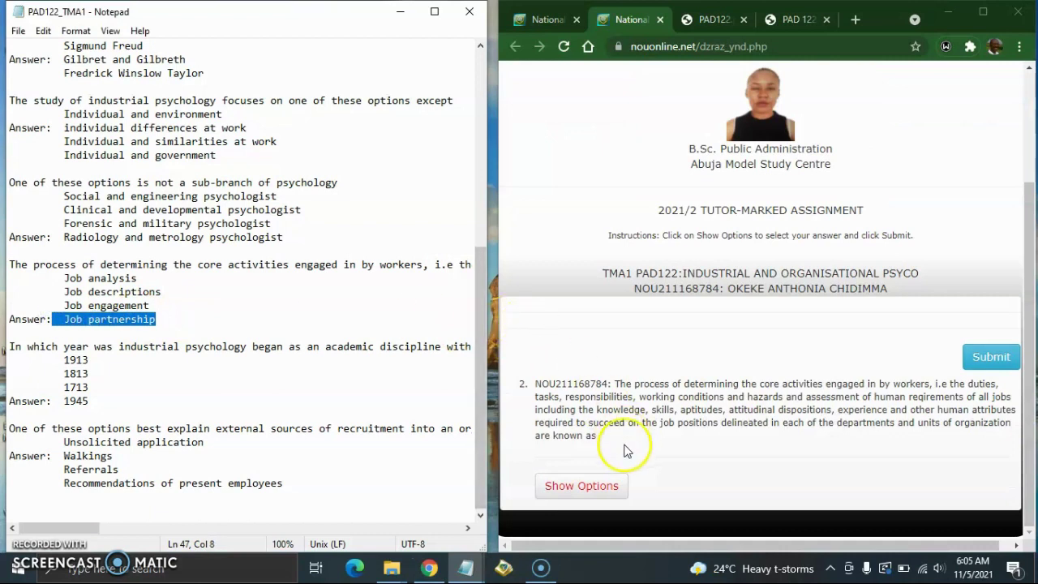
{"action": "left_click", "coordinate": [606, 474]}
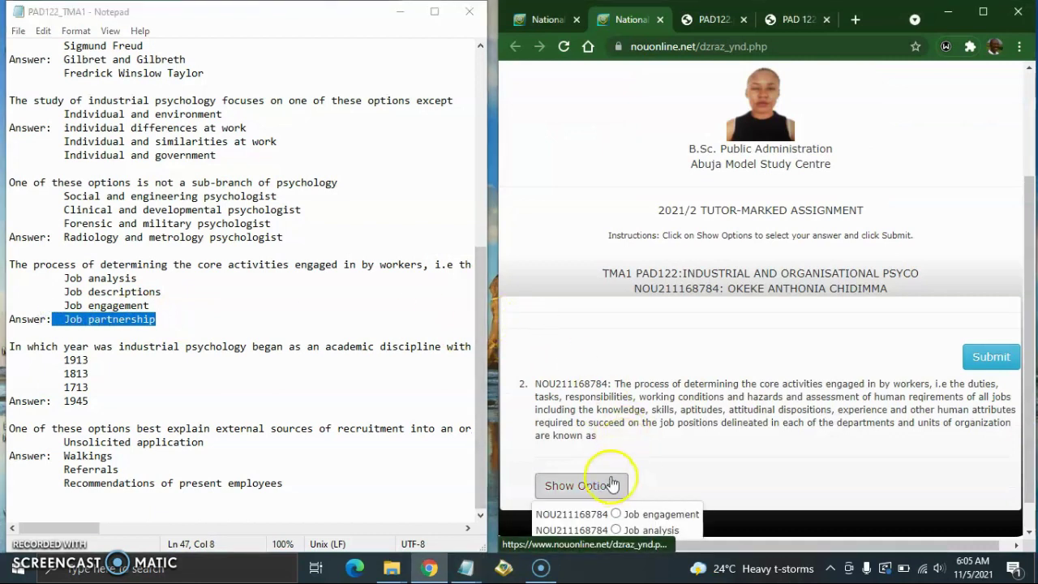
{"action": "left_click", "coordinate": [610, 482]}
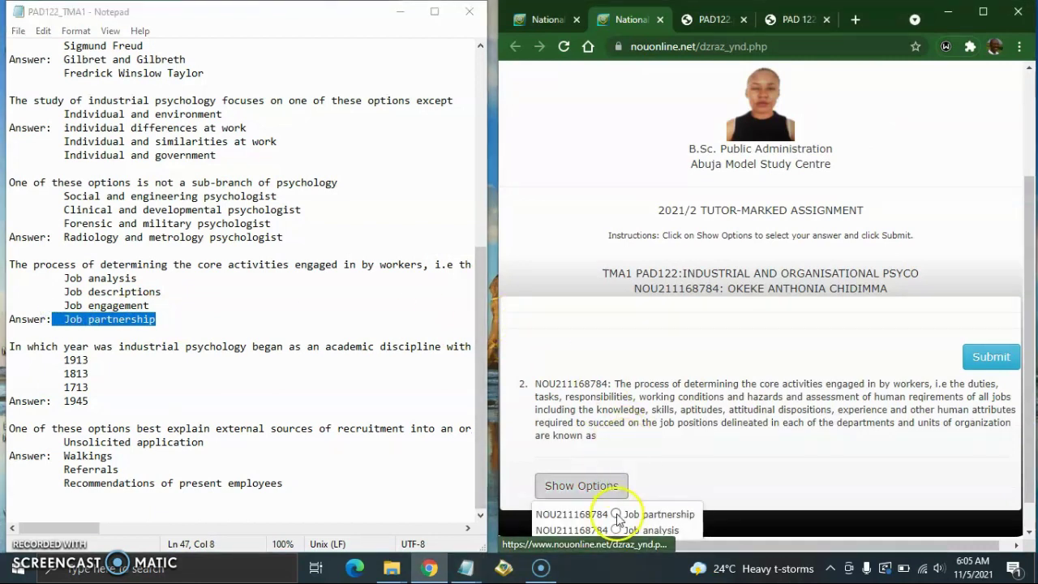
{"action": "left_click", "coordinate": [616, 513]}
{"action": "left_click", "coordinate": [981, 363]}
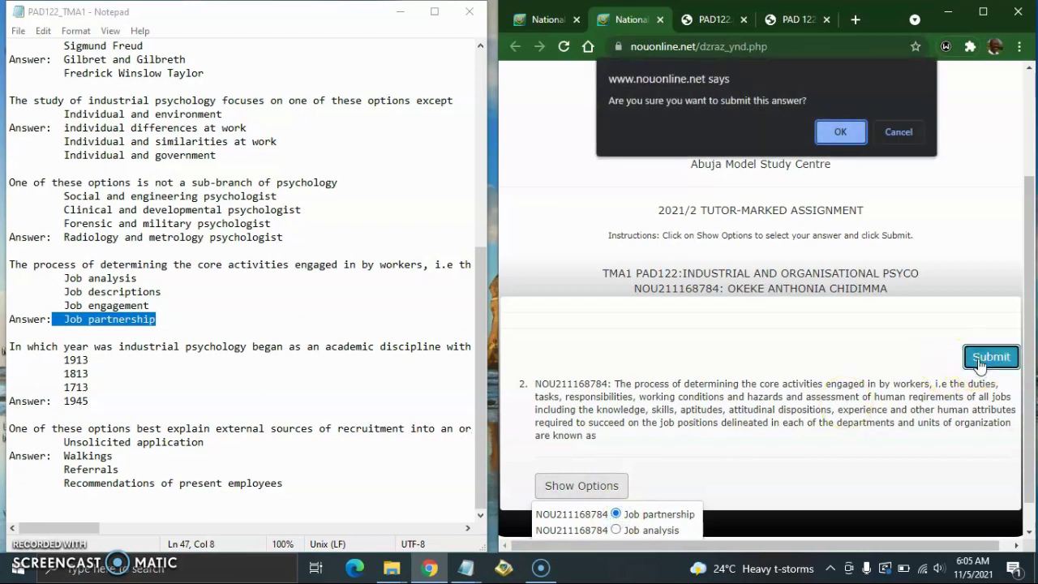
{"action": "left_click", "coordinate": [839, 134]}
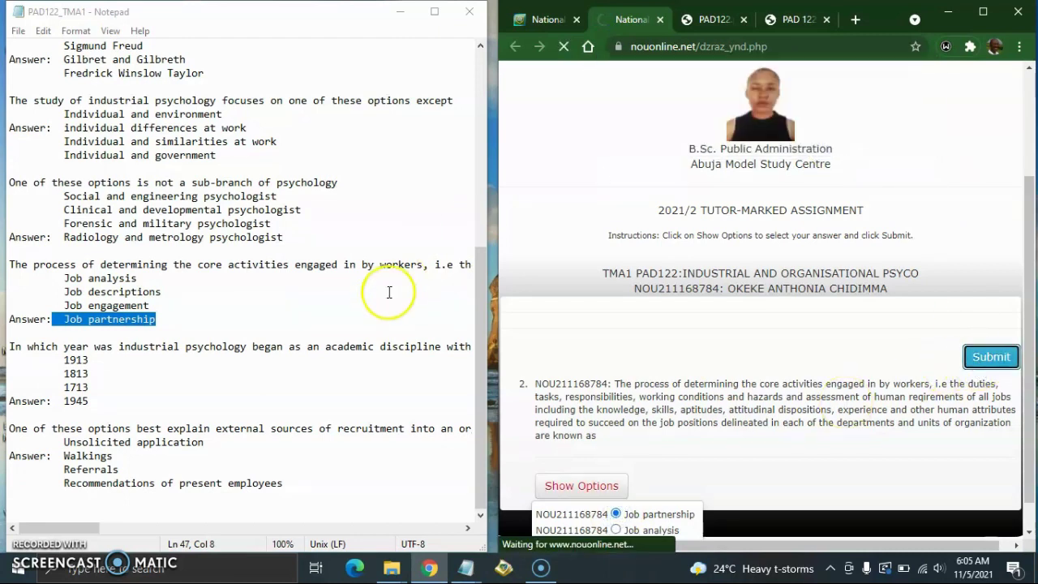
Delete the Job analysis, Job descriptions and Job engagement options and the "Answer:" label before "Job partnership" in the notes
{"action": "left_click", "coordinate": [162, 301]}
{"action": "left_click_drag", "start_coordinate": [168, 301], "coordinate": [4, 274]}
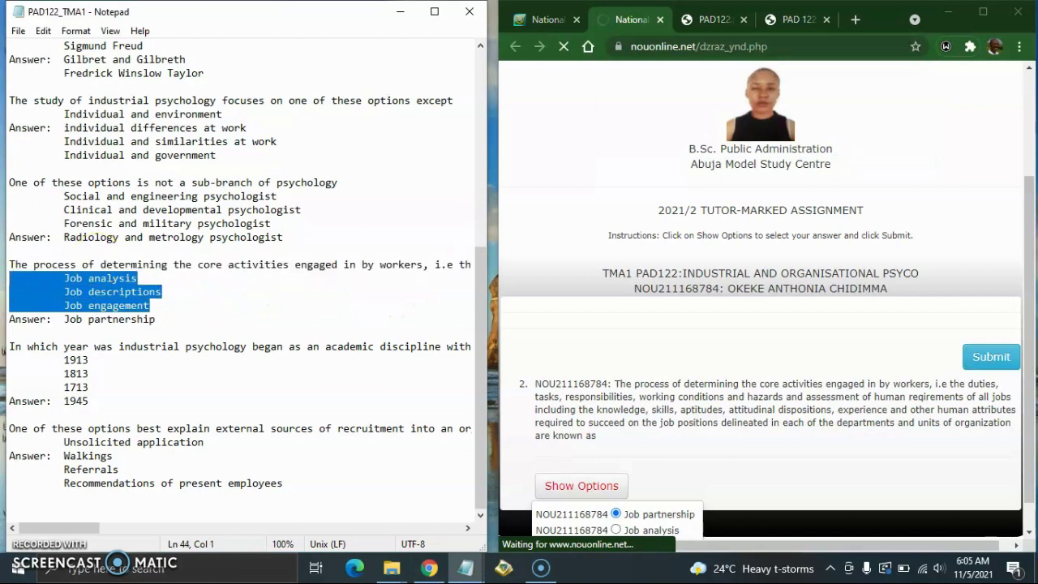
{"action": "key", "text": "Delete"}
{"action": "key", "text": "Delete"}
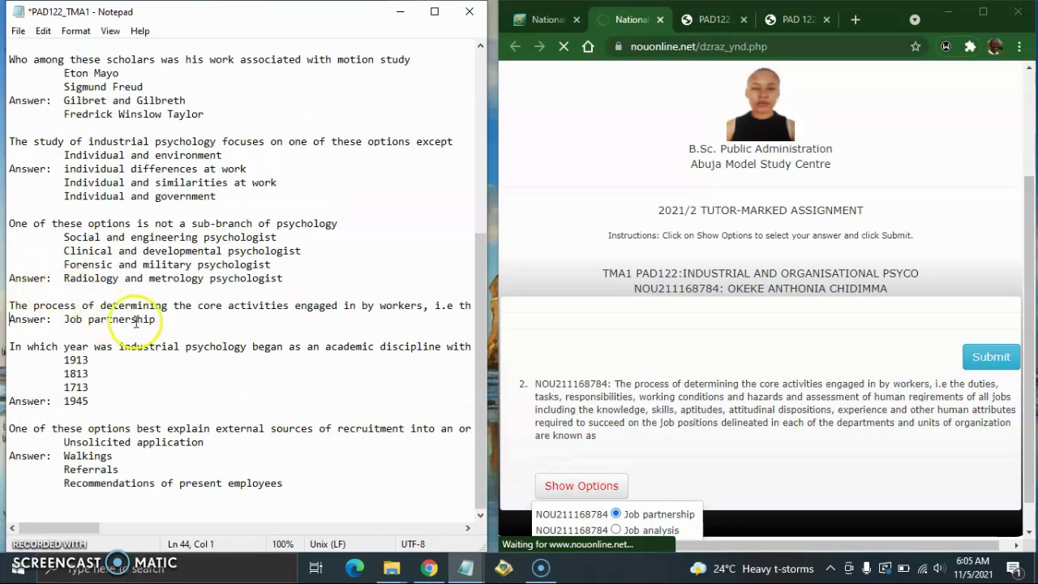
{"action": "left_click_drag", "start_coordinate": [63, 318], "coordinate": [106, 324]}
{"action": "key", "text": "Delete"}
{"action": "left_click", "coordinate": [114, 331]}
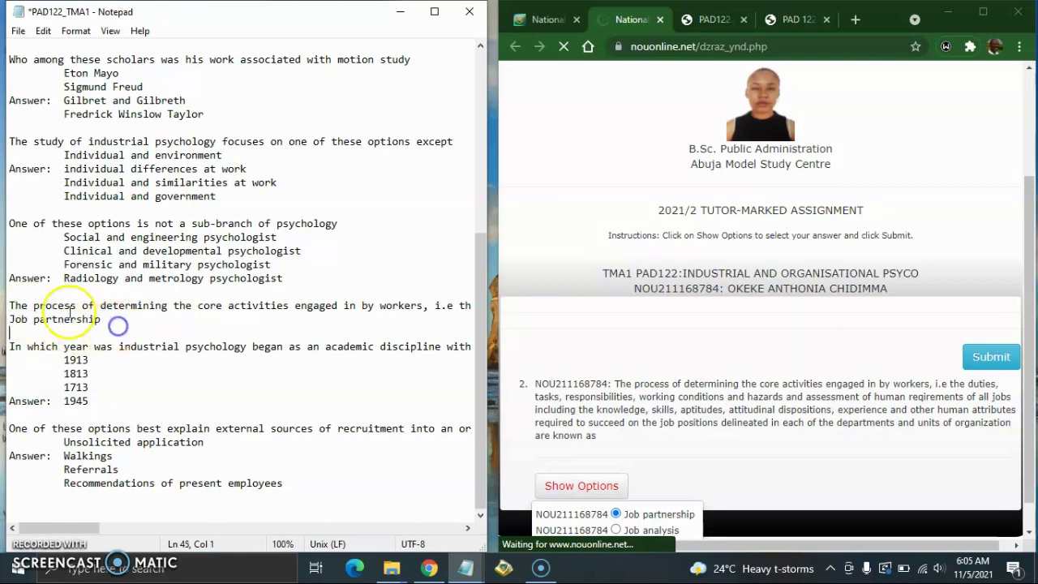
Delete the core activities question line above "Job partnership" in the notes
{"action": "left_click", "coordinate": [7, 310]}
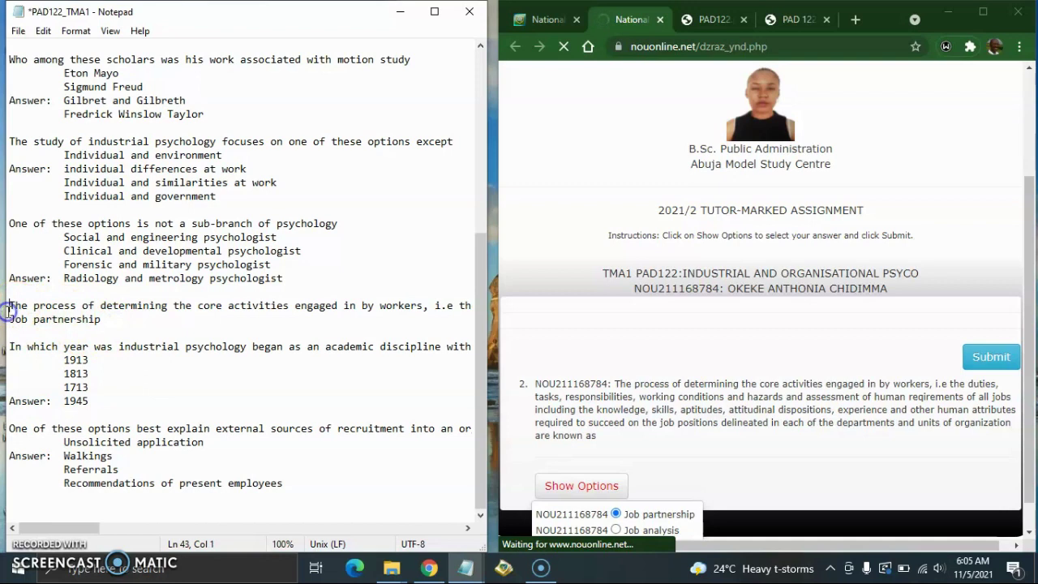
{"action": "left_click_drag", "start_coordinate": [10, 304], "coordinate": [8, 319]}
{"action": "key", "text": "Delete"}
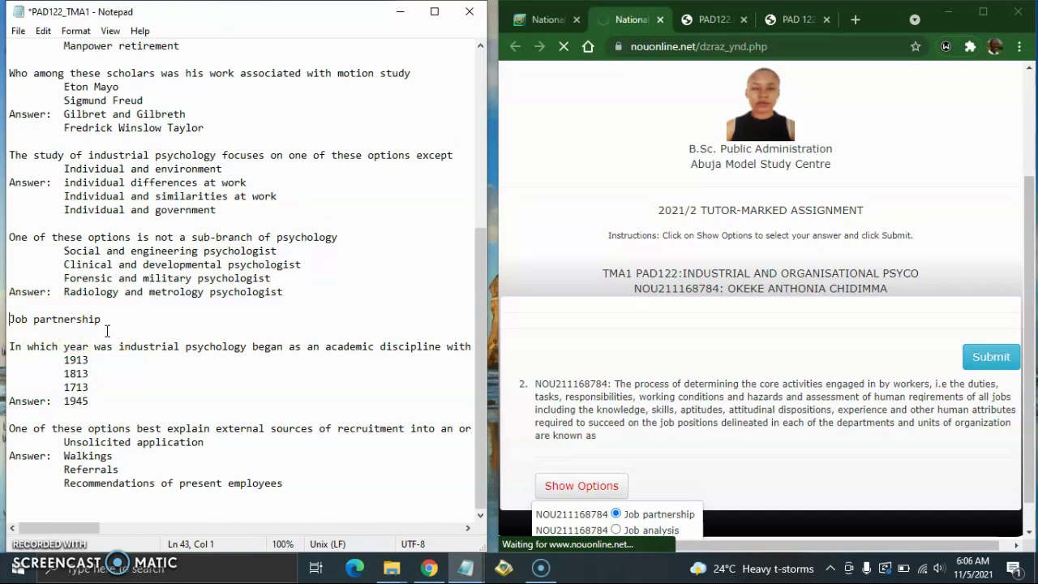
Paste "process of determining the core activities engaged in by w" three times before "Job partnership" and repeatedly into the next question line
{"action": "type", "text": "process of determining the core activities engaged in by w"}
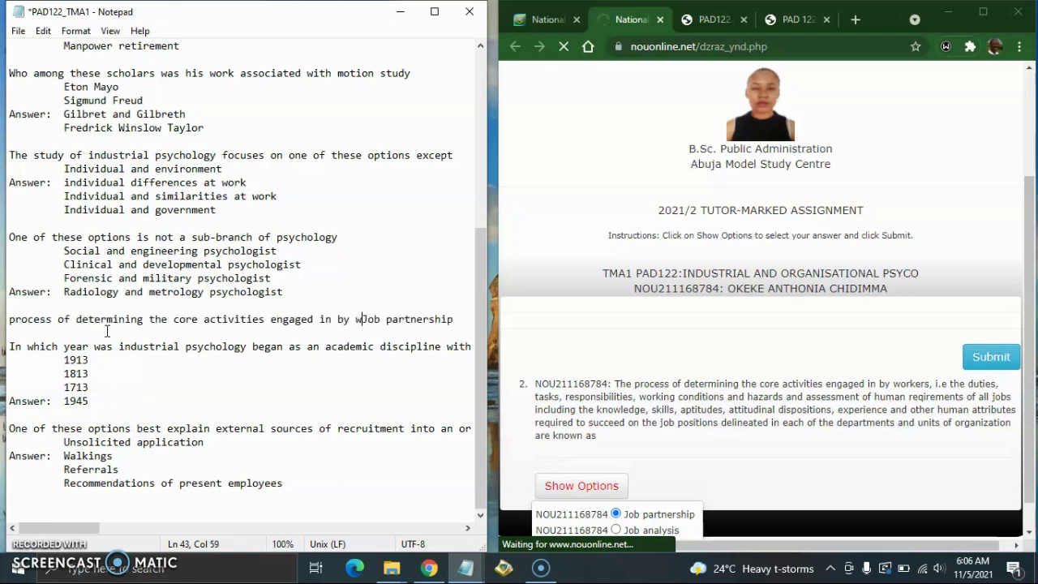
{"action": "type", "text": "process of determining the core activities engaged in by w"}
{"action": "type", "text": "process of determining the core activities engaged in by w"}
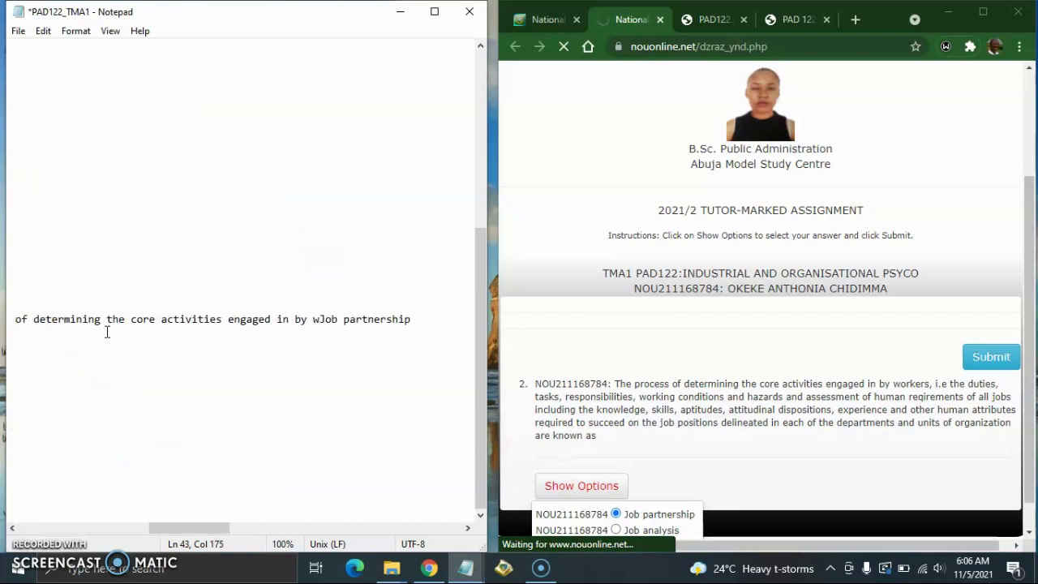
{"action": "left_click", "coordinate": [127, 346]}
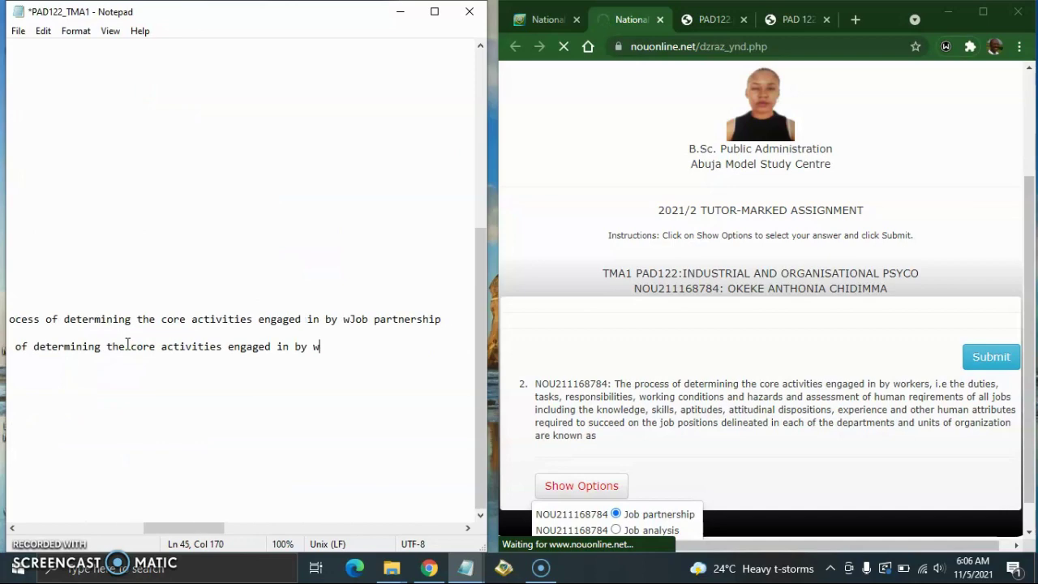